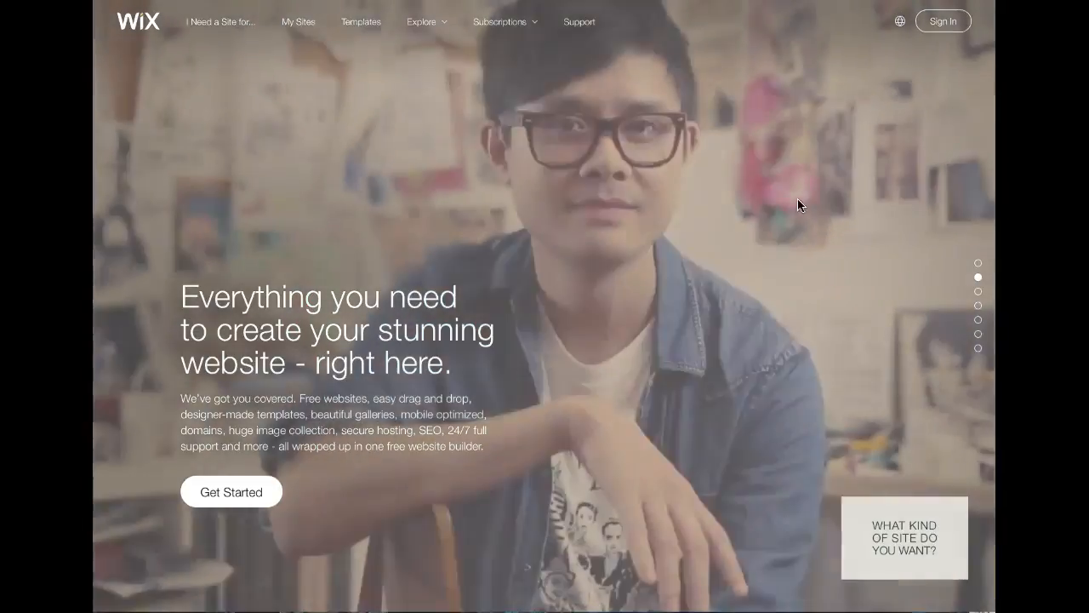
- Sign in to the Wix account using the Google sign-in option
click(942, 21)
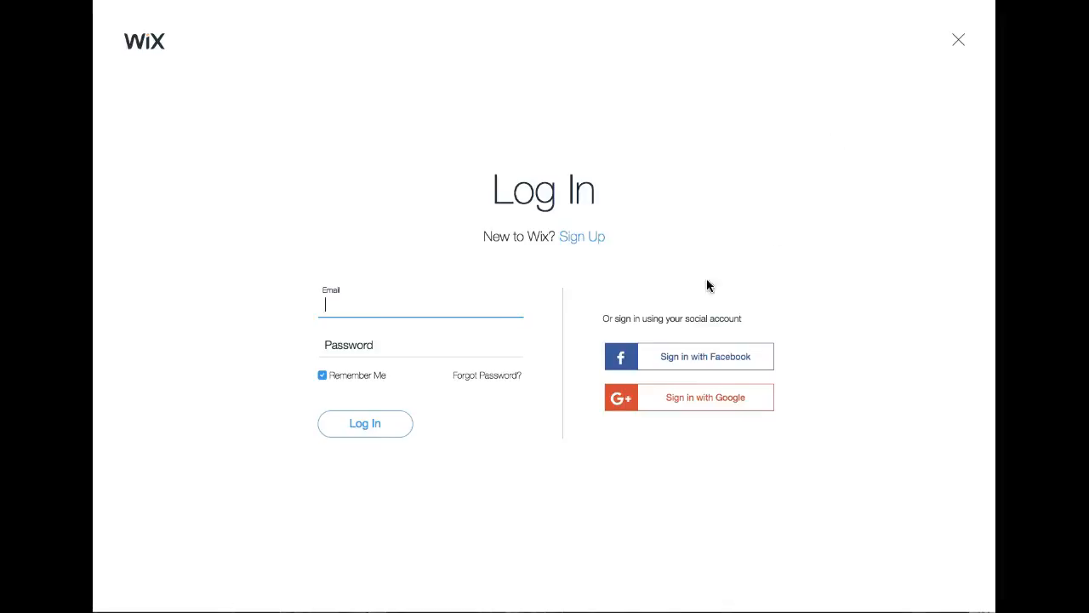
click(665, 405)
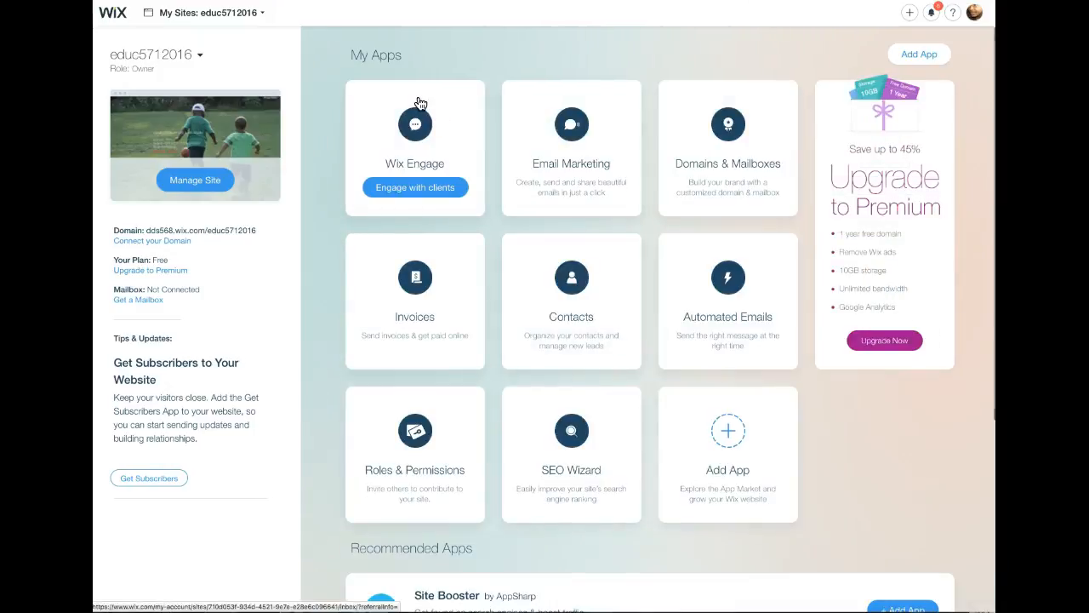
- Start a new site of the Photography type and choose to build it from a template
click(264, 17)
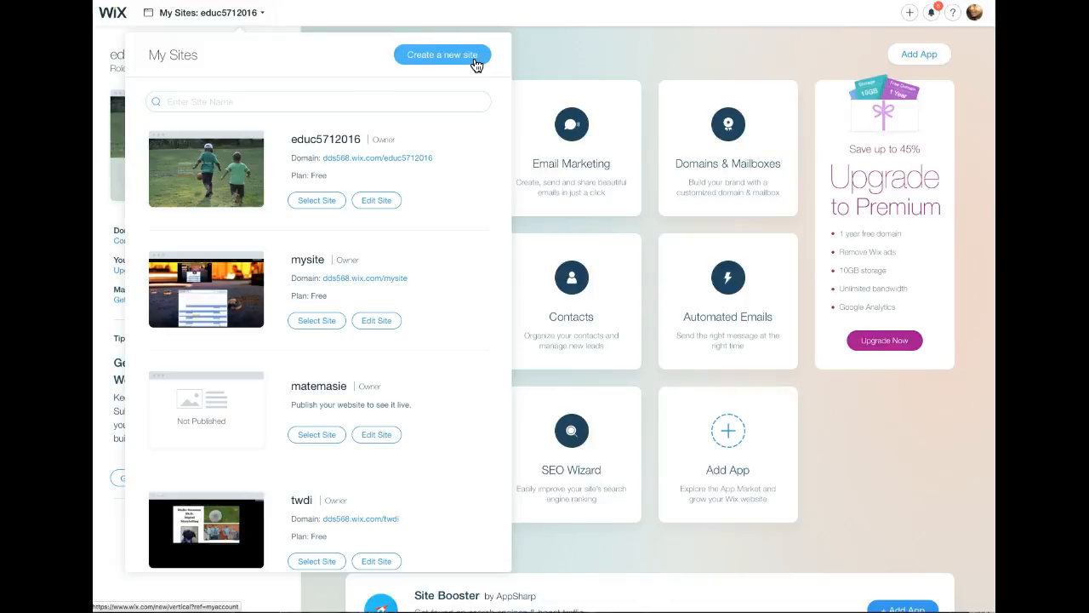
click(656, 33)
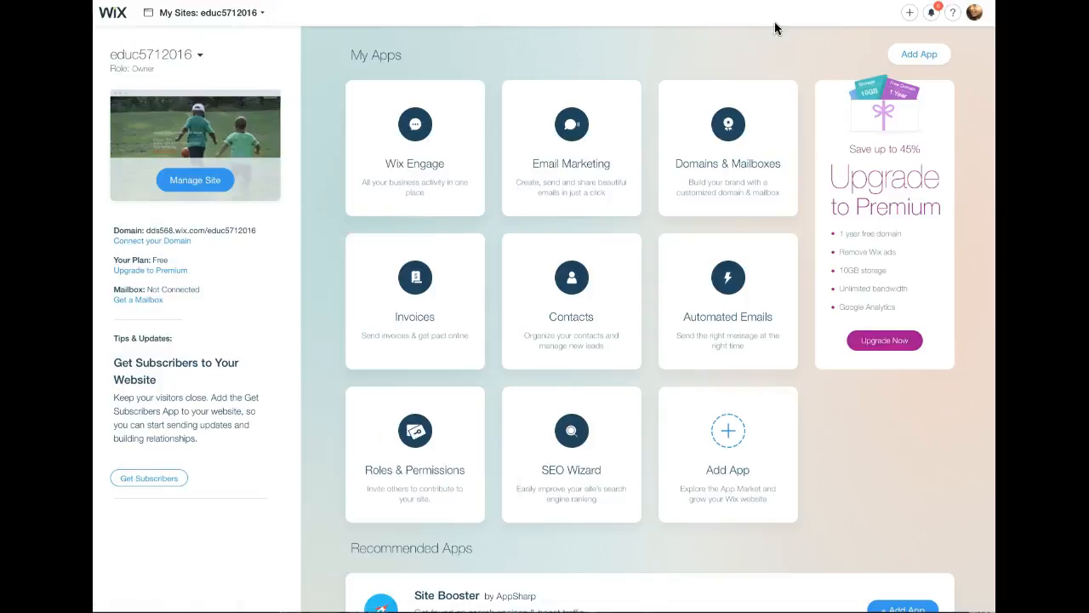
click(911, 16)
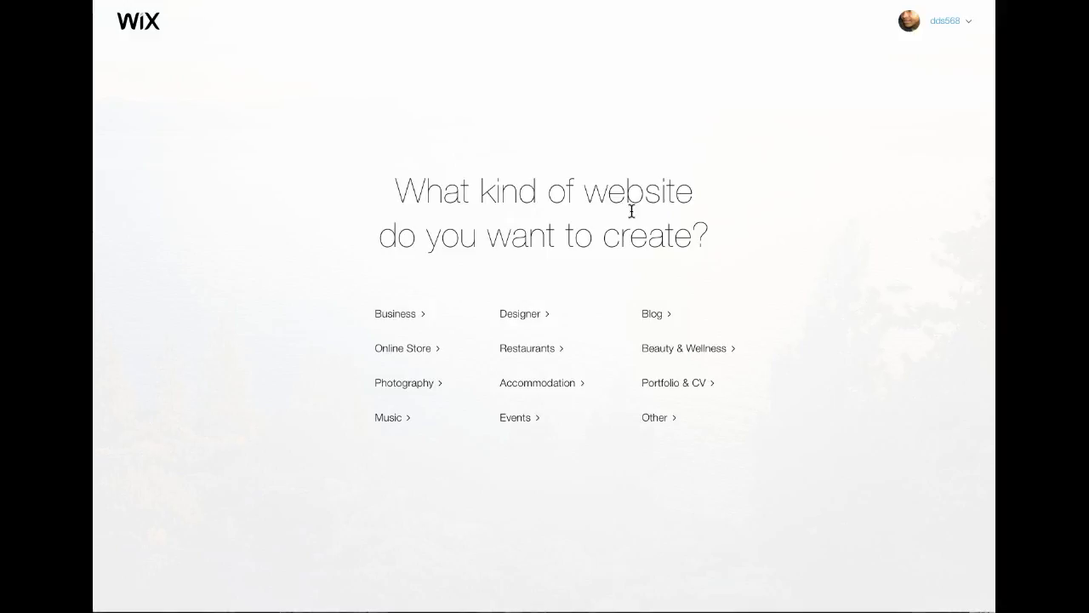
click(417, 390)
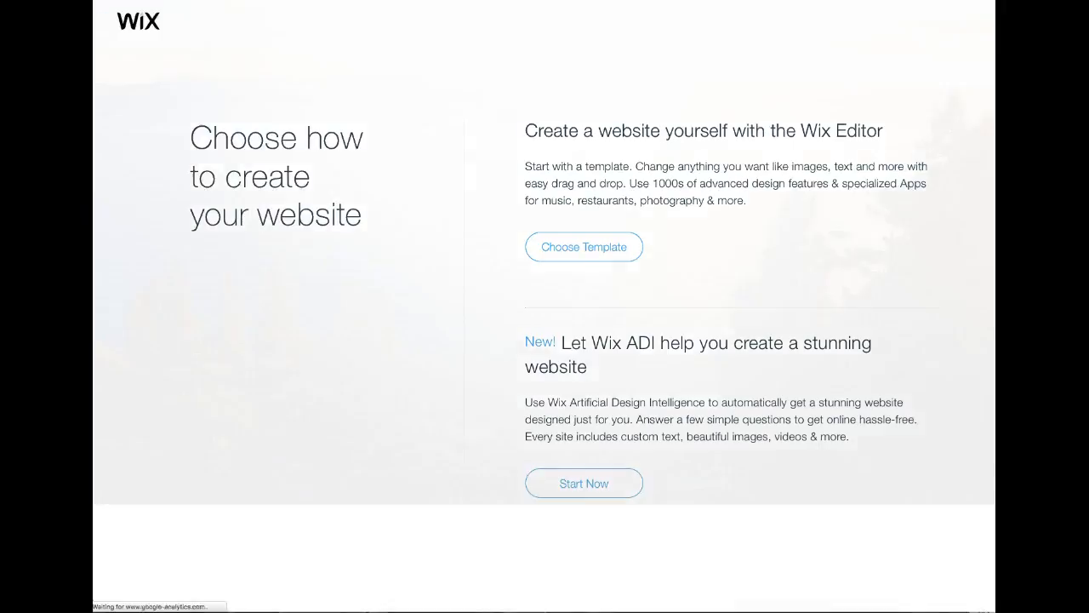
click(588, 246)
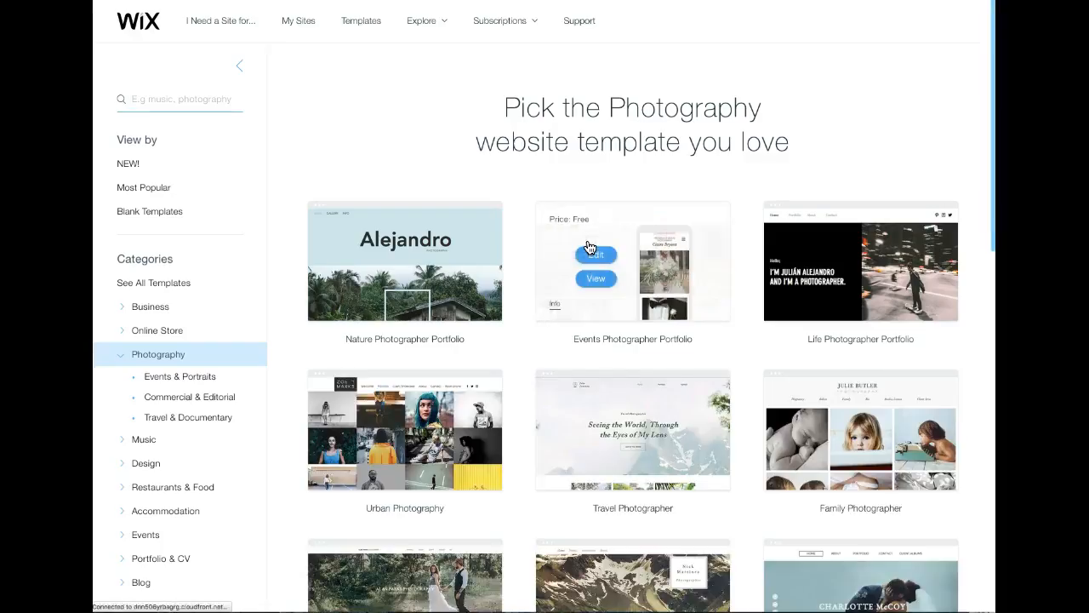
- Browse to the Creative Arts template category and open the Music For Media template for editing
scroll(415, 431, down, 3)
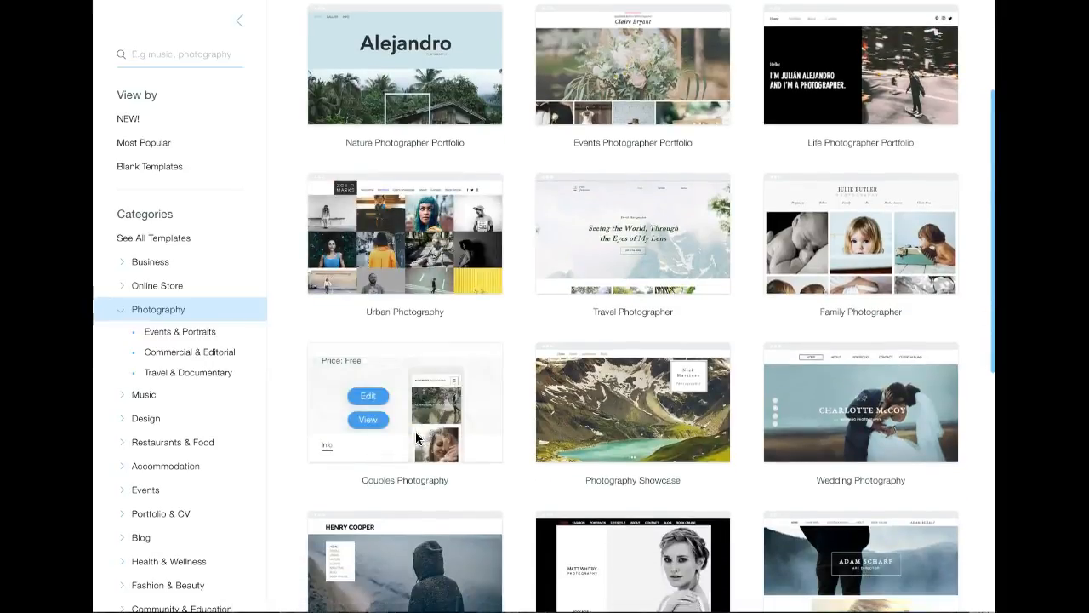
scroll(416, 431, down, 1)
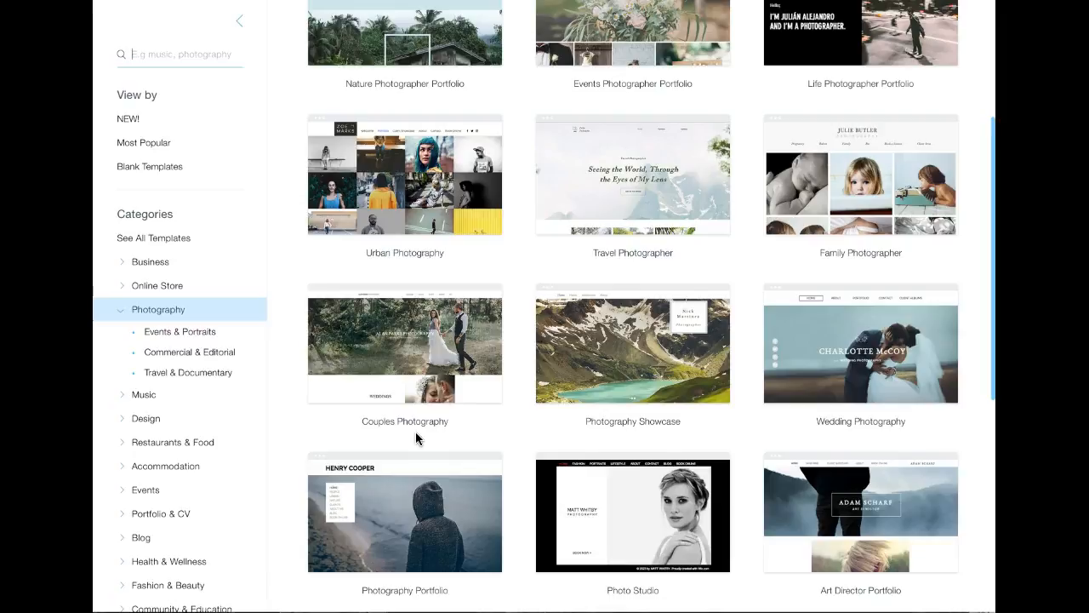
scroll(415, 432, down, 1)
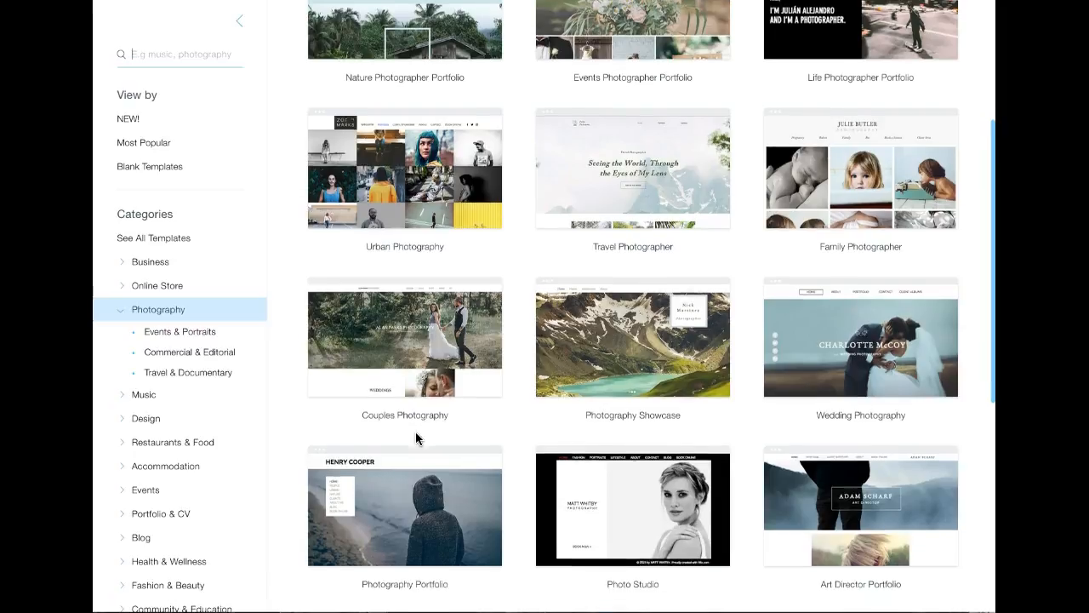
scroll(212, 509, down, 1)
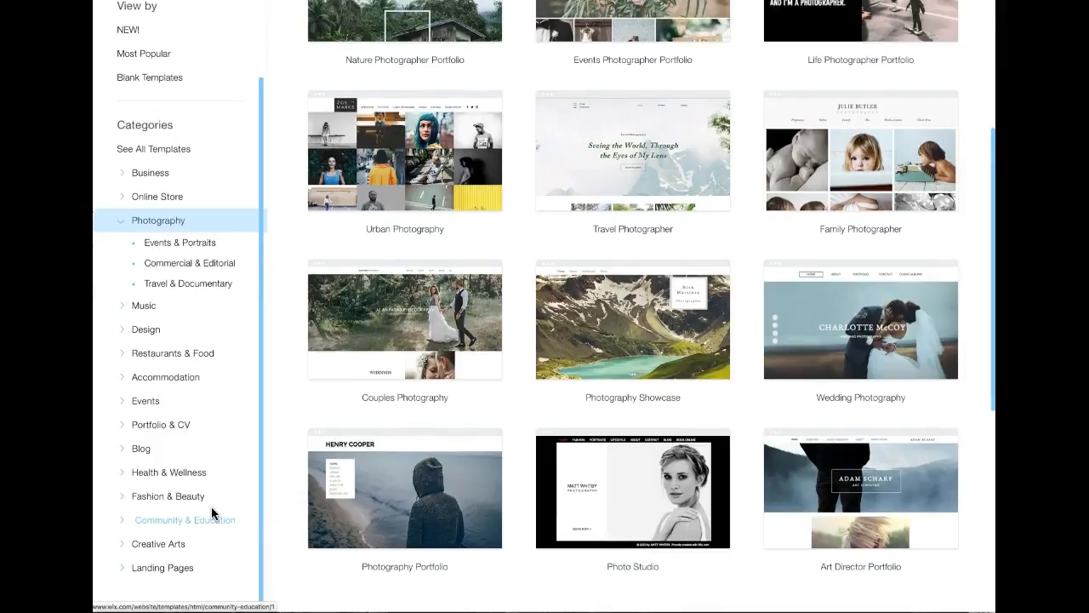
click(164, 545)
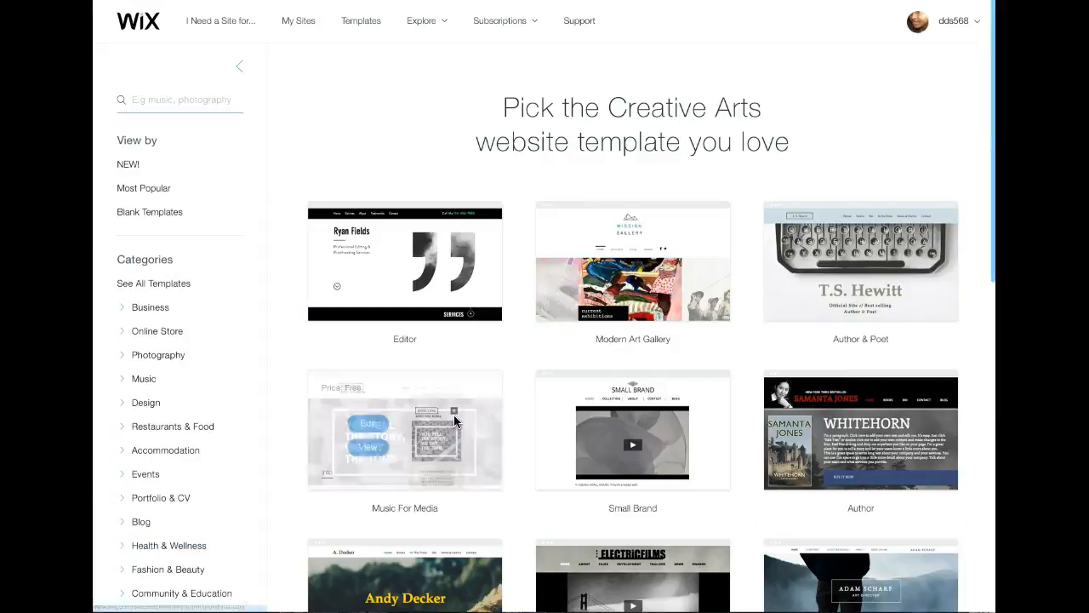
scroll(454, 415, down, 3)
scroll(454, 414, down, 1)
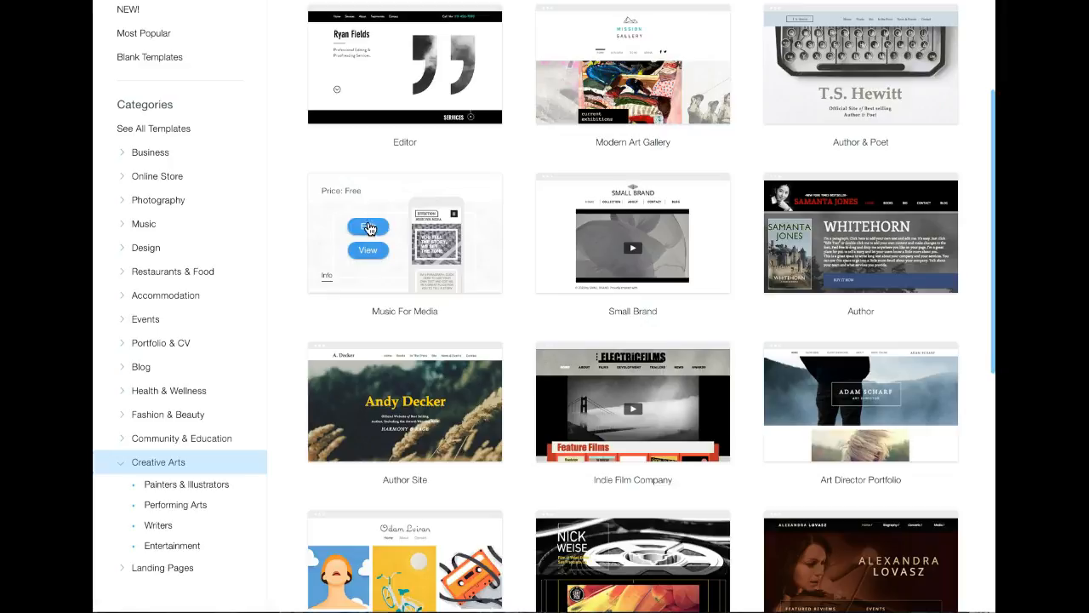
click(367, 226)
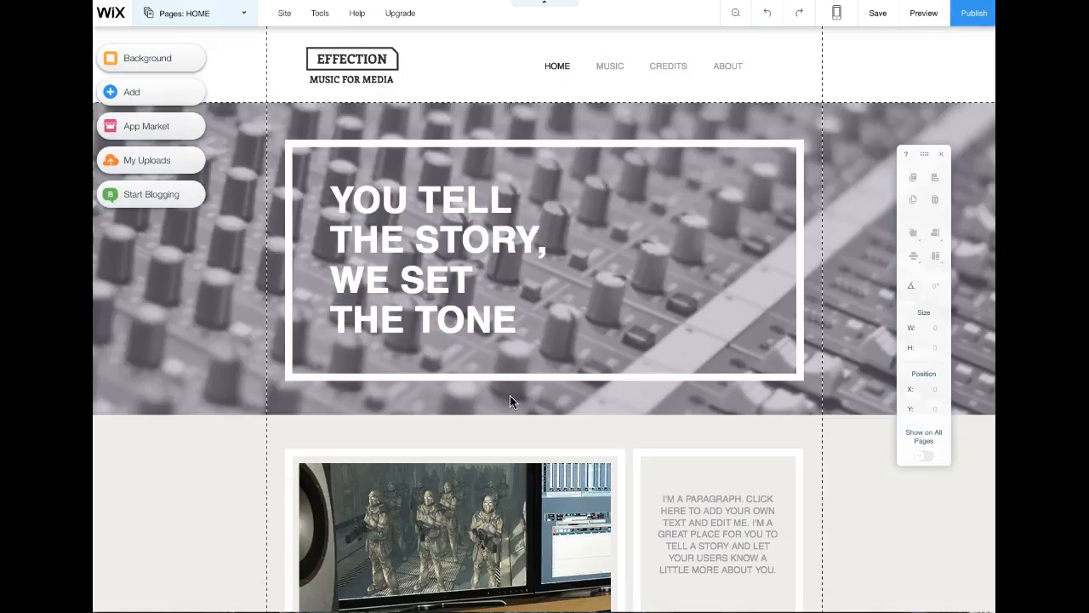
- Change the year and owner in the page footer's copyright line to "2016 Your Name."
scroll(510, 402, down, 10)
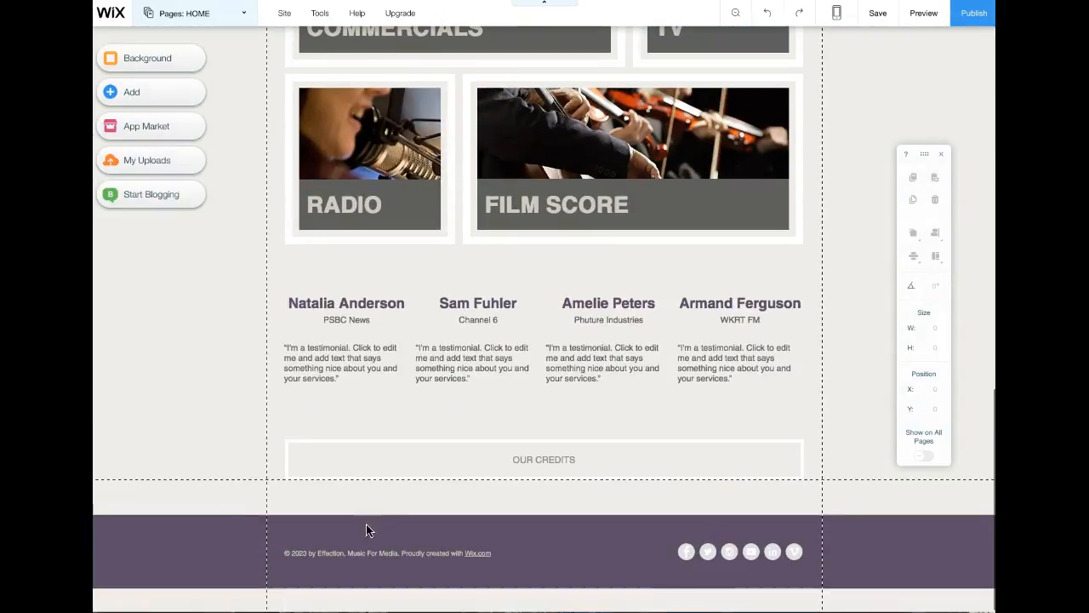
click(331, 554)
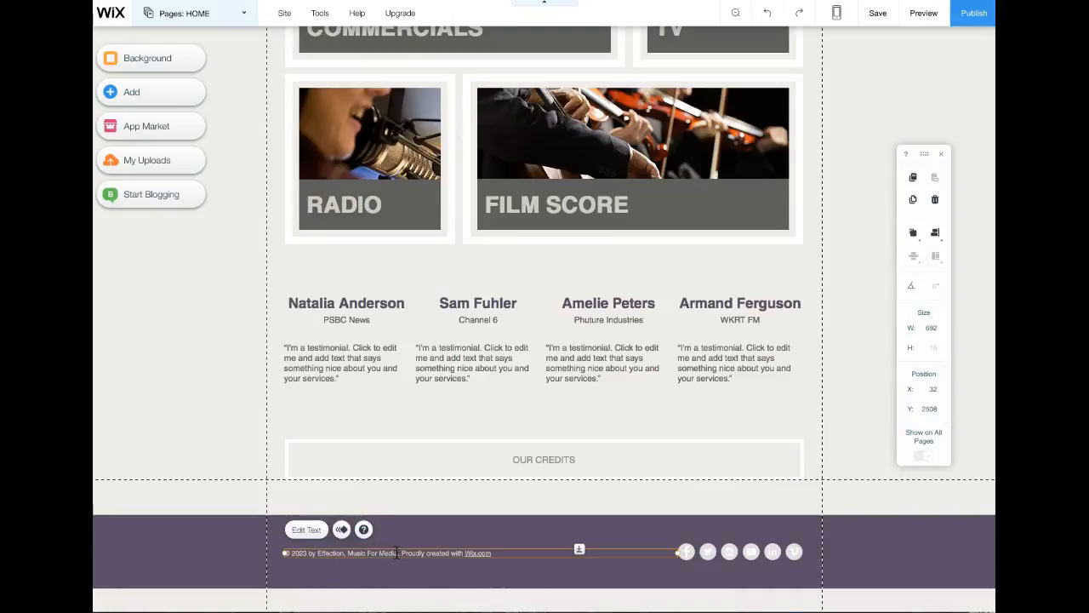
double_click(396, 552)
key(BackSpace)
key(BackSpace)
key(BackSpace)
key(BackSpace)
key(BackSpace)
key(BackSpace)
key(BackSpace)
key(BackSpace)
key(BackSpace)
key(BackSpace)
key(BackSpace)
key(BackSpace)
key(BackSpace)
key(BackSpace)
key(BackSpace)
key(BackSpace)
key(BackSpace)
key(BackSpace)
key(BackSpace)
key(BackSpace)
key(BackSpace)
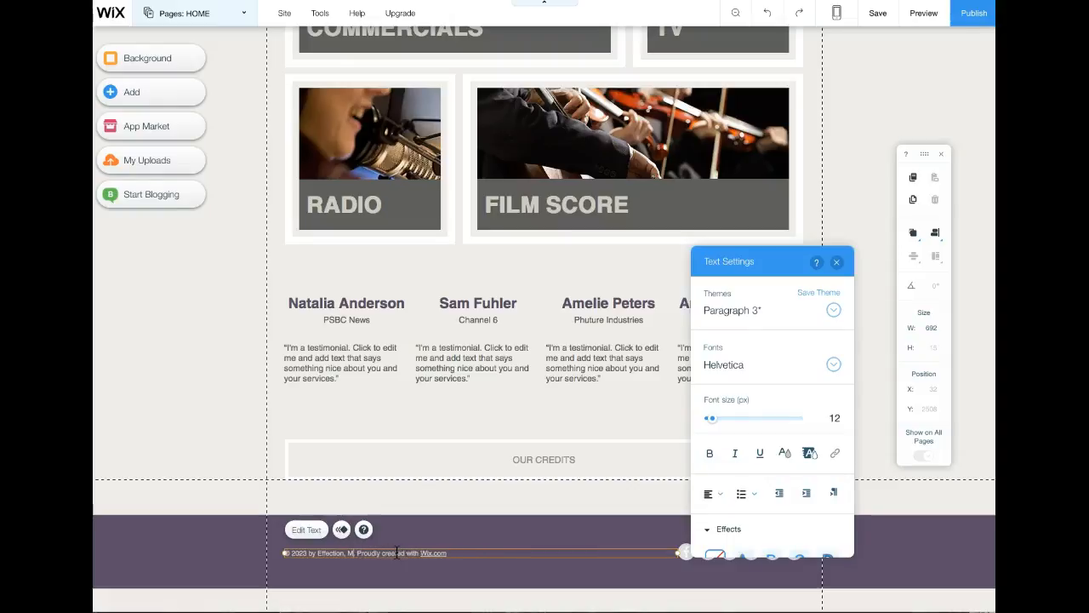
key(BackSpace)
key(BackSpace)
key(BackSpace)
key(BackSpace)
key(BackSpace)
key(BackSpace)
key(BackSpace)
key(BackSpace)
key(BackSpace)
key(BackSpace)
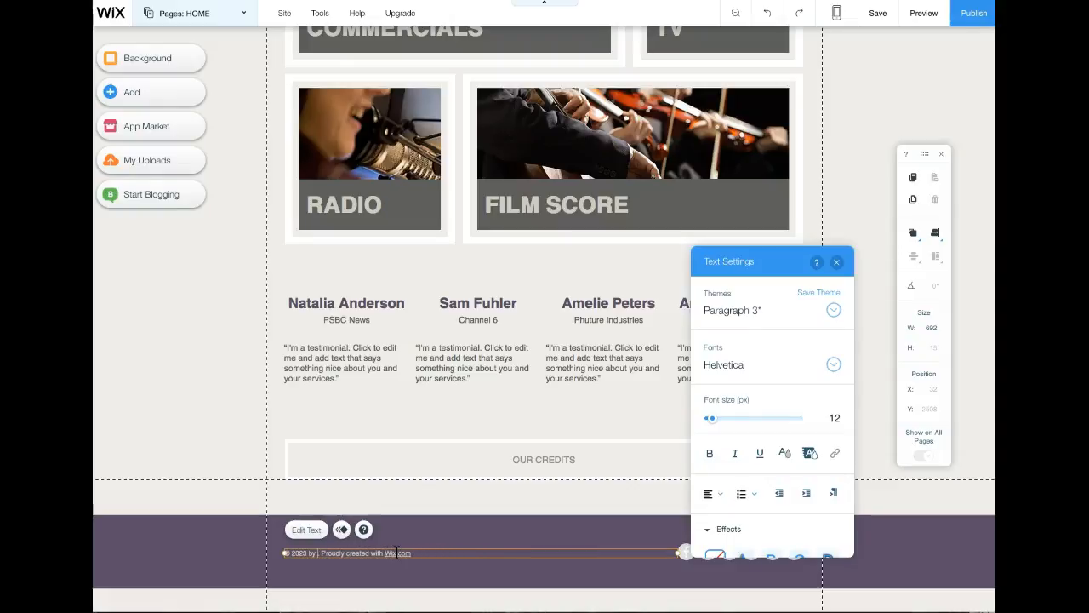
key(BackSpace)
text(16 |)
key(Delete)
text(Your Name.)
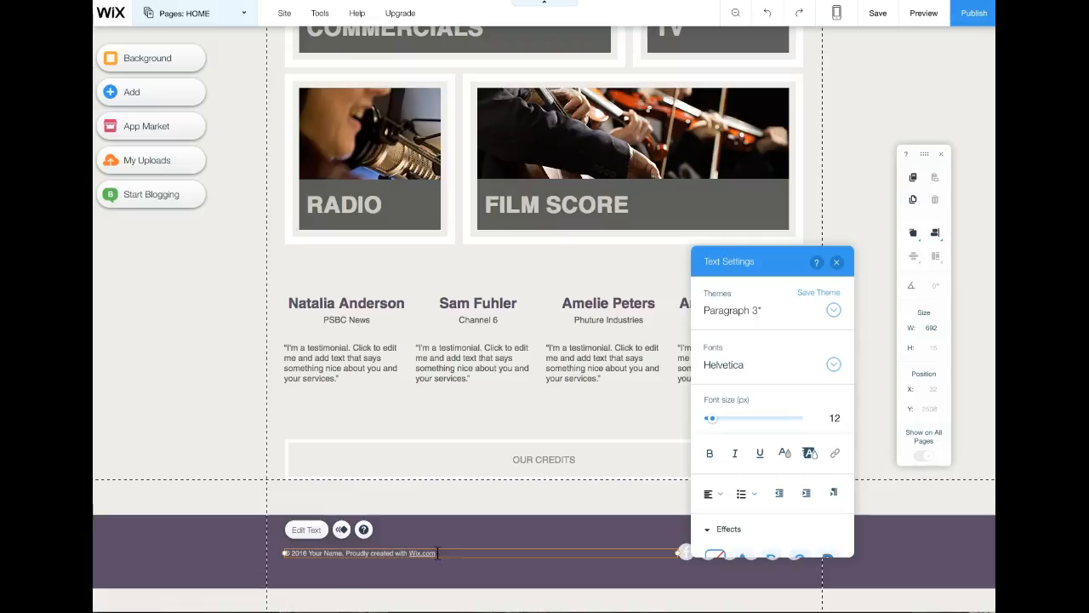
- Delete the "Proudly created with Wix.com" text and the trailing period so the footer reads "© 2016 Your Name"
drag(439, 554, 347, 554)
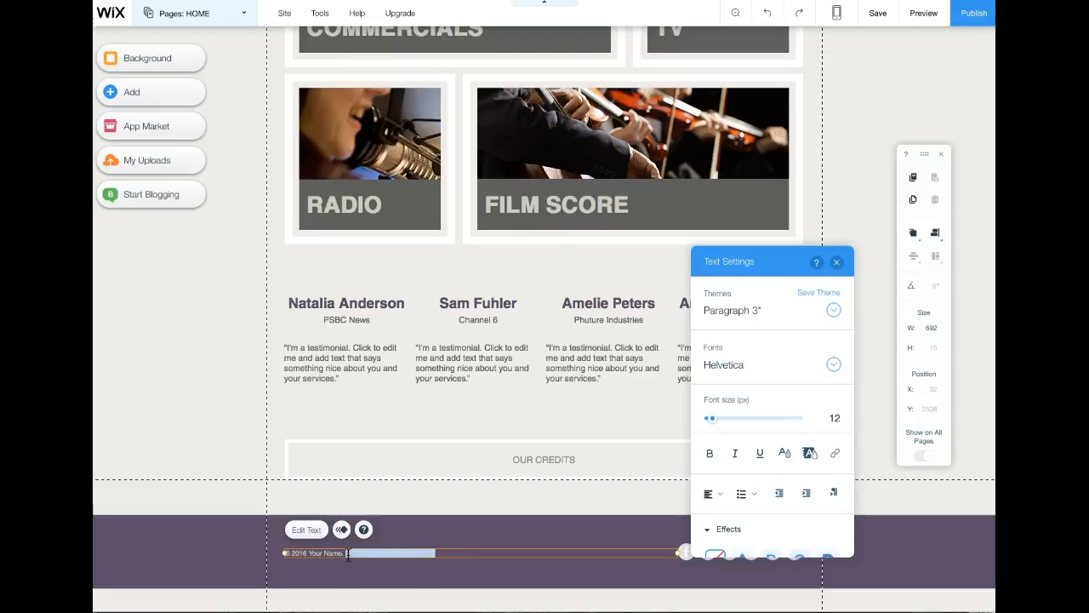
key(BackSpace)
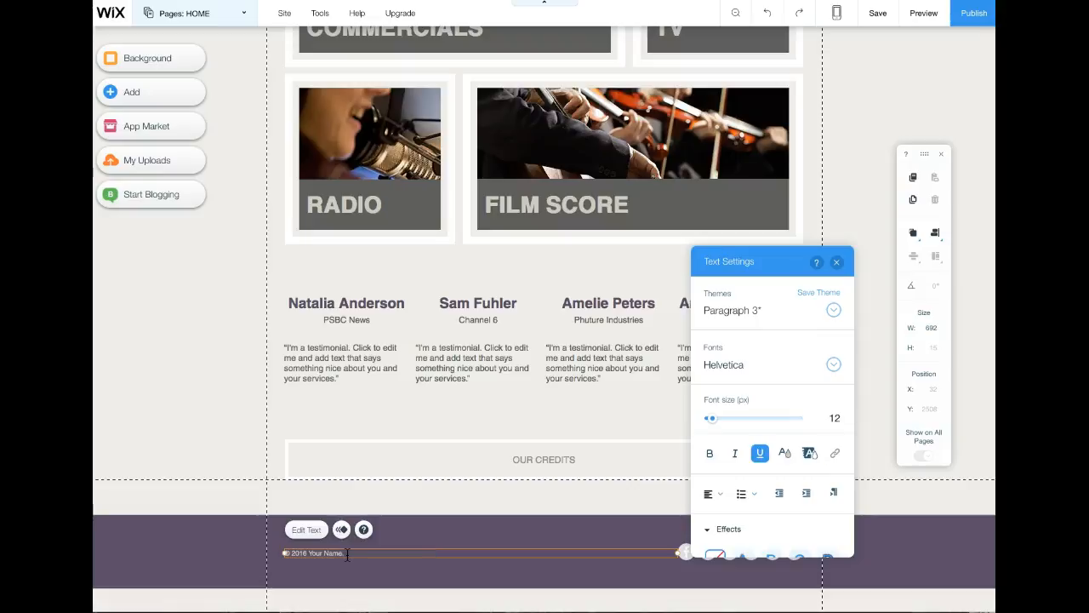
key(BackSpace)
click(367, 567)
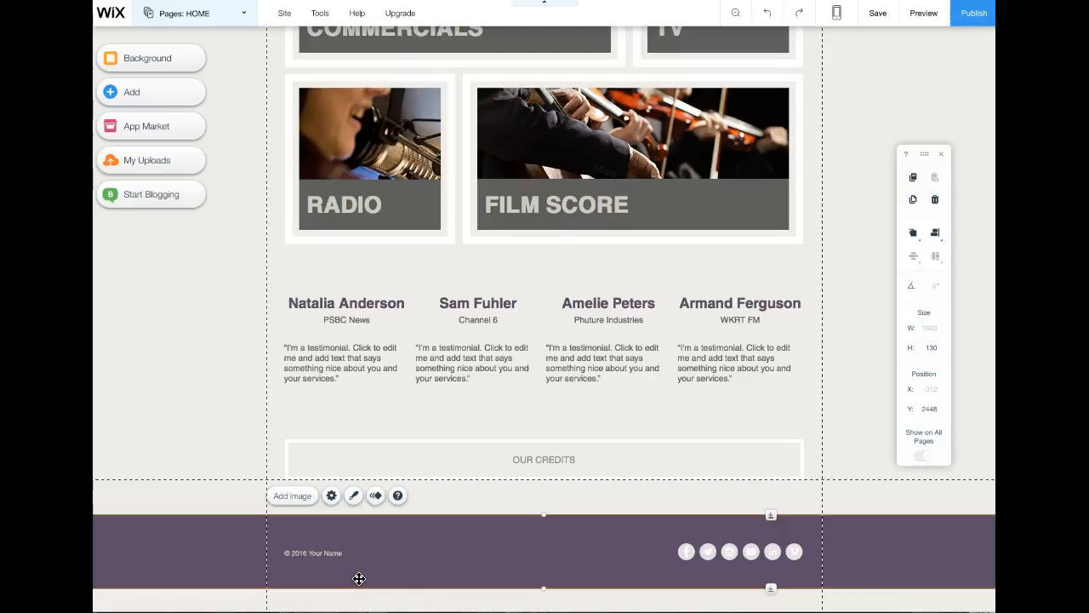
- Open the site's page list and rename the HOME page as "Home"
scroll(217, 445, up, 5)
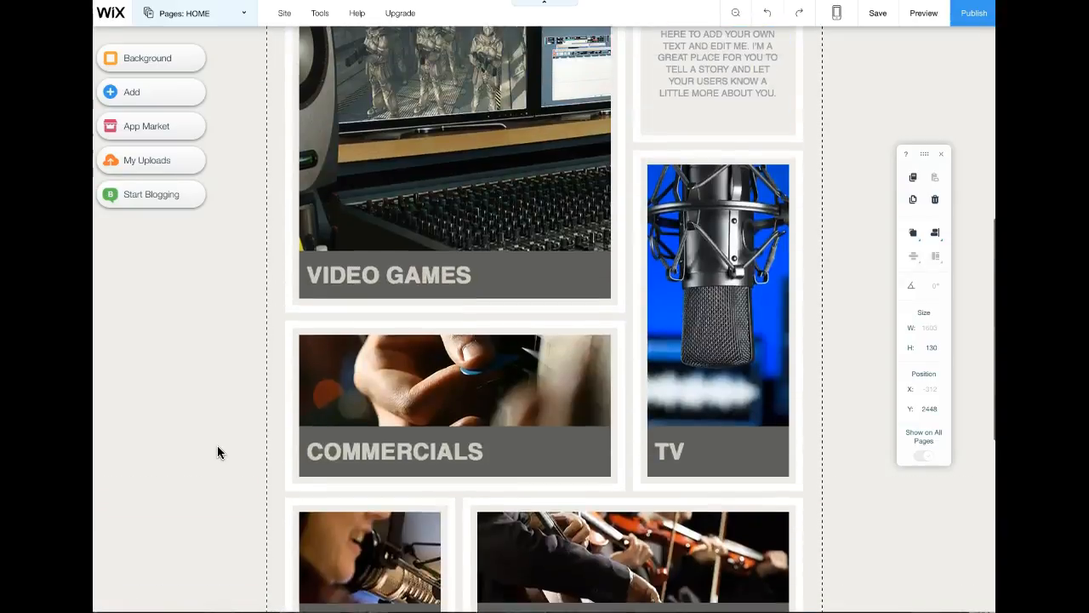
scroll(218, 446, up, 5)
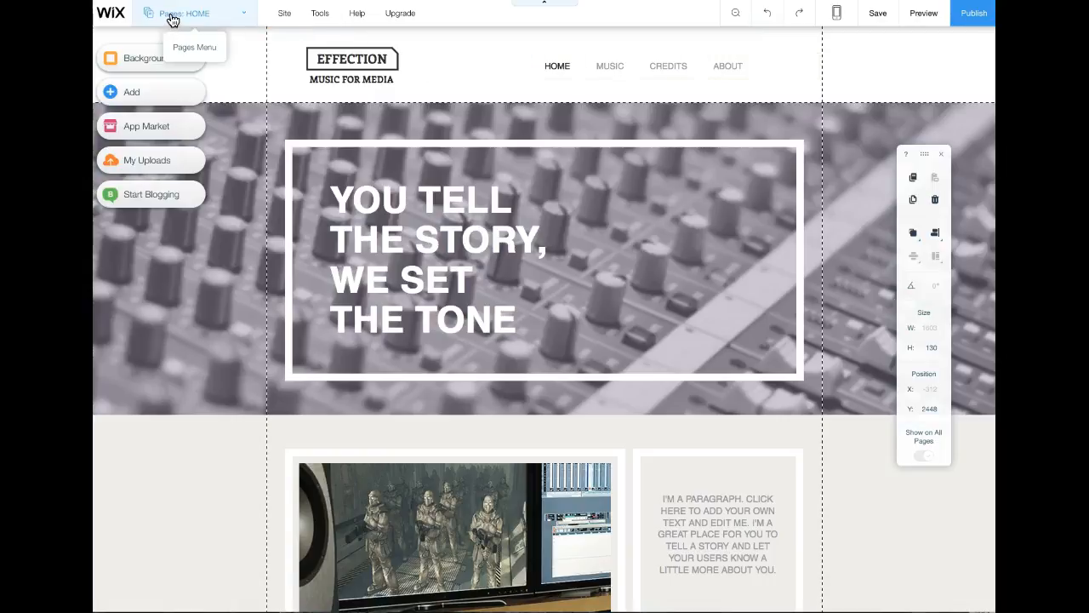
click(243, 18)
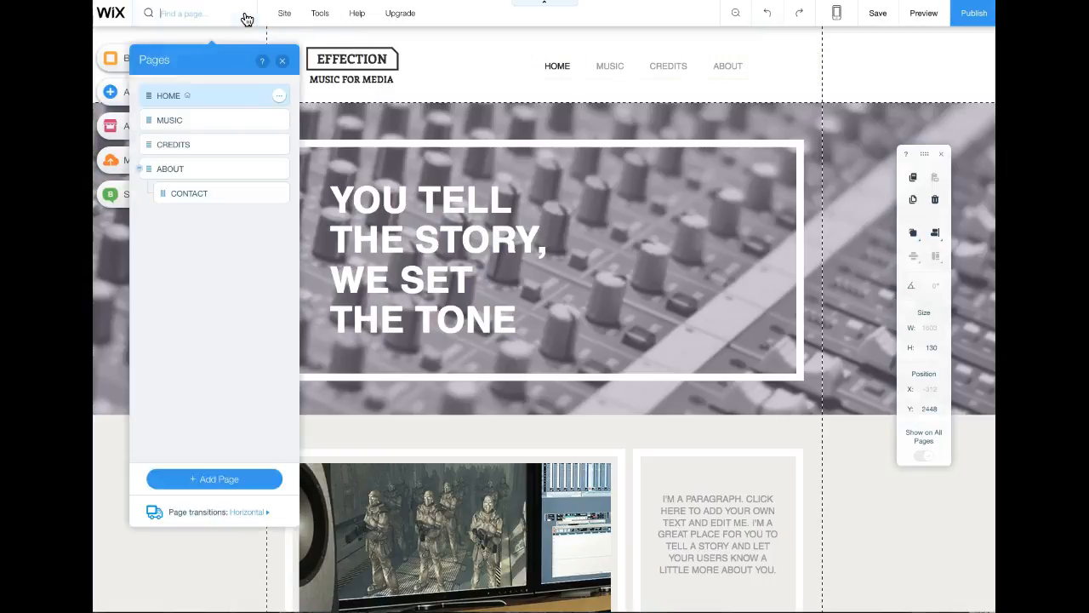
double_click(173, 96)
click(168, 95)
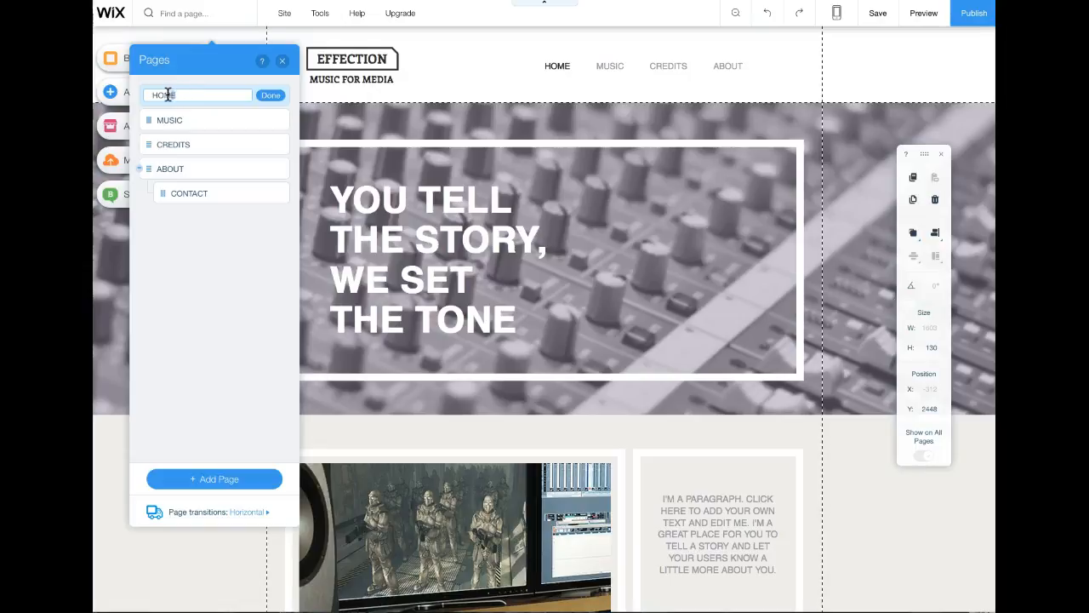
double_click(158, 95)
text(Home)
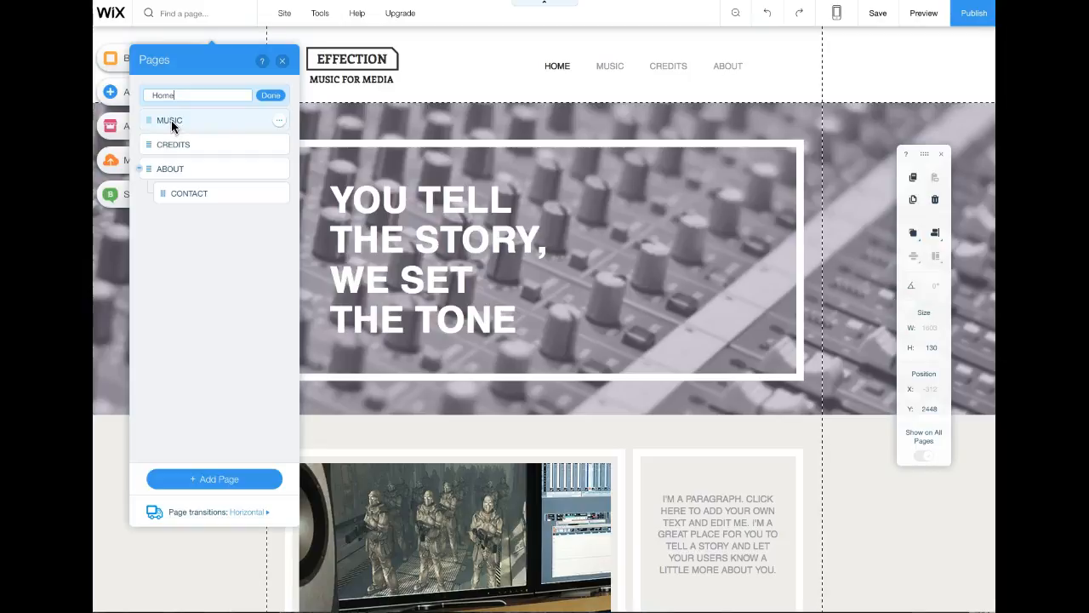
- Rename the MUSIC page as "Calendar"
click(171, 120)
double_click(171, 120)
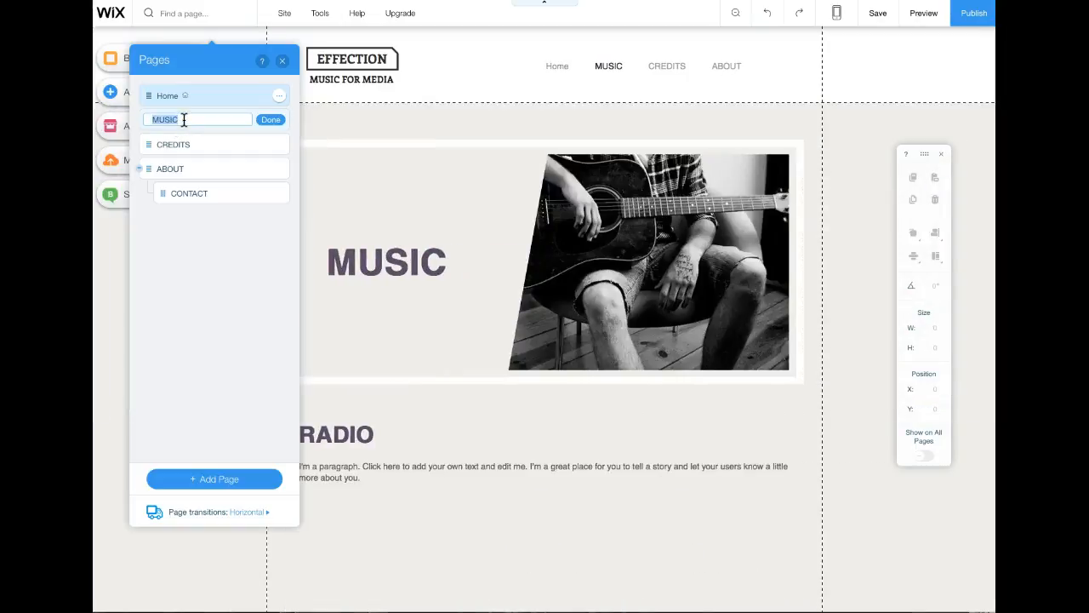
text(Calendar)
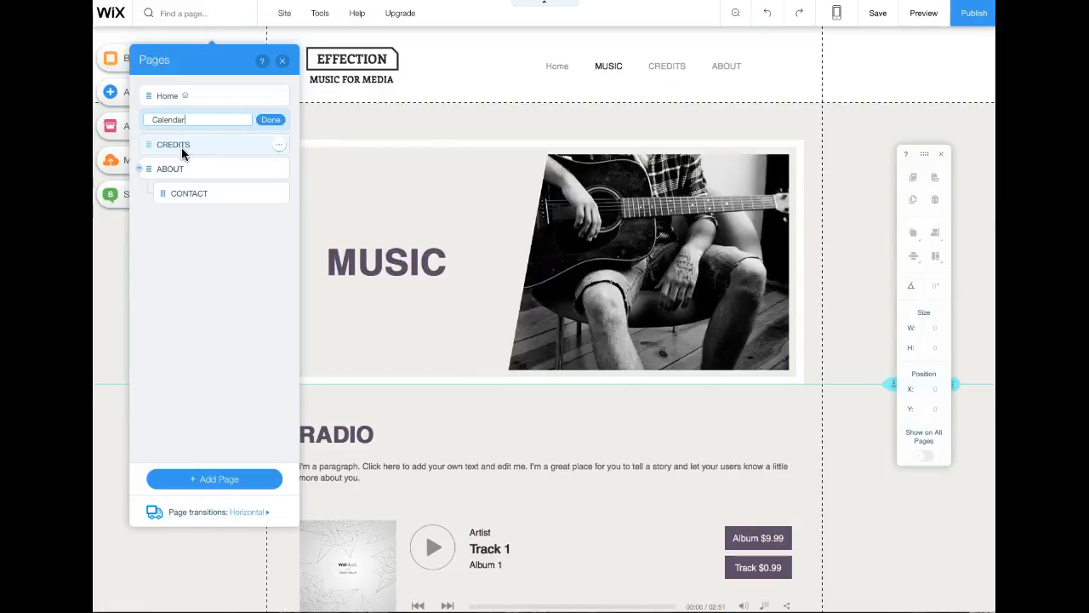
- Rename the CREDITS page as "Student Resources"
double_click(182, 148)
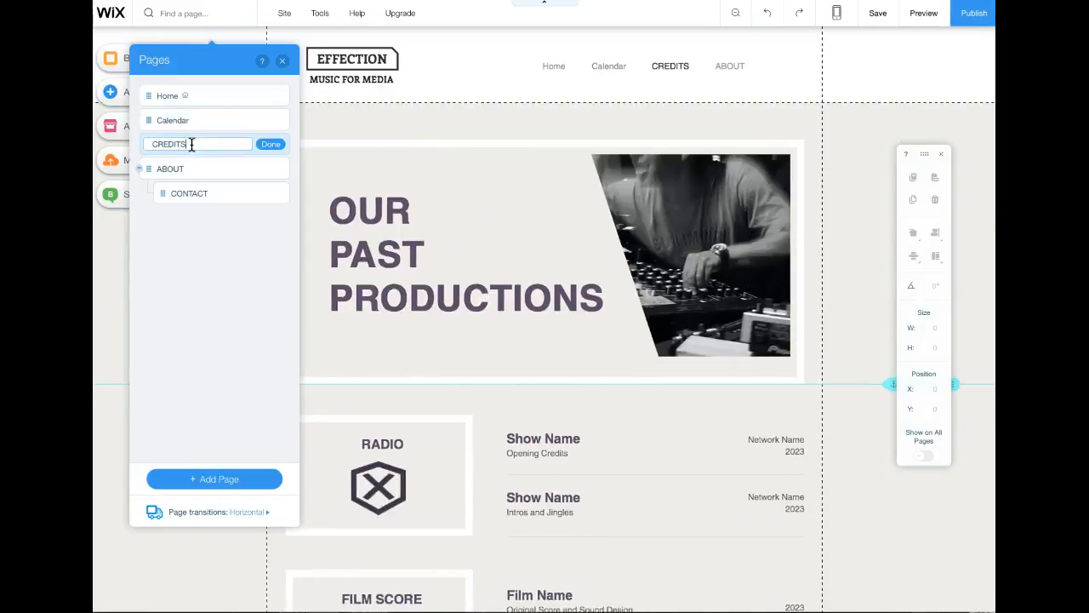
text(Student R)
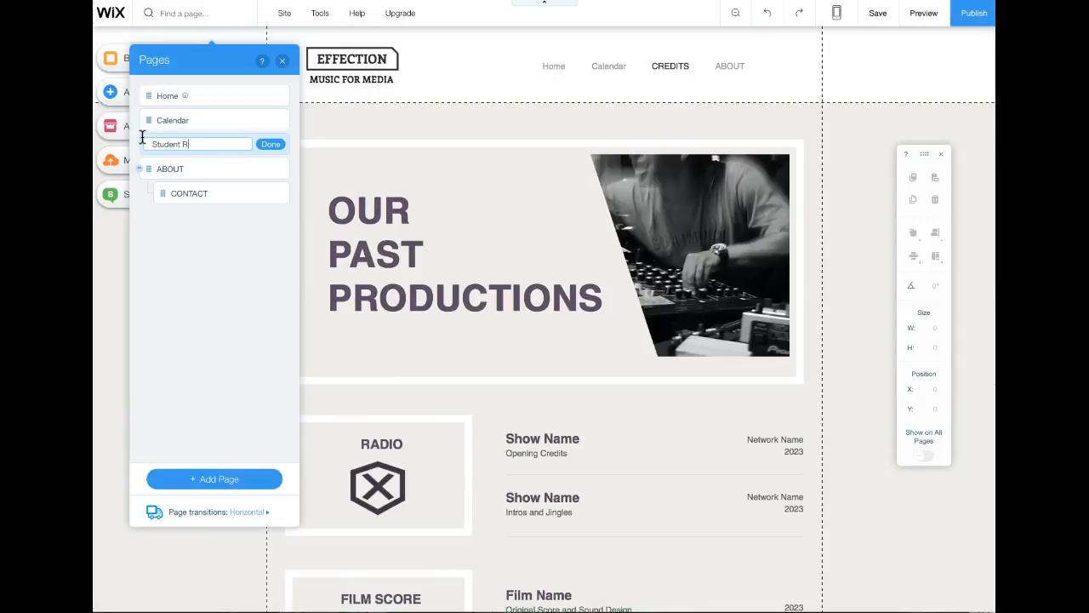
text(esources)
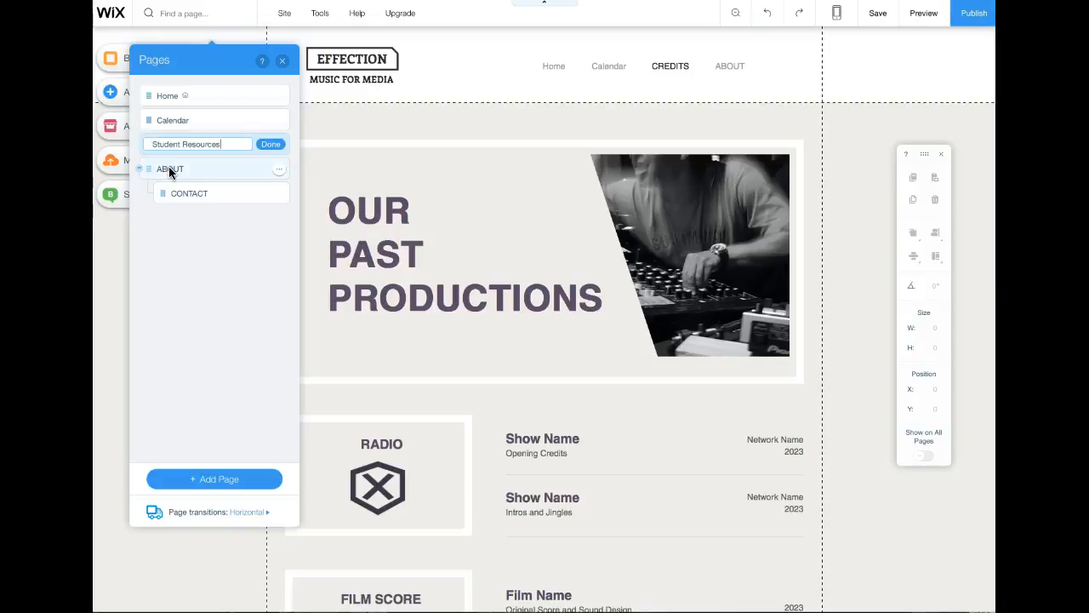
- Rename the ABOUT page as "Parent Resources" and confirm the new name
click(170, 170)
double_click(172, 169)
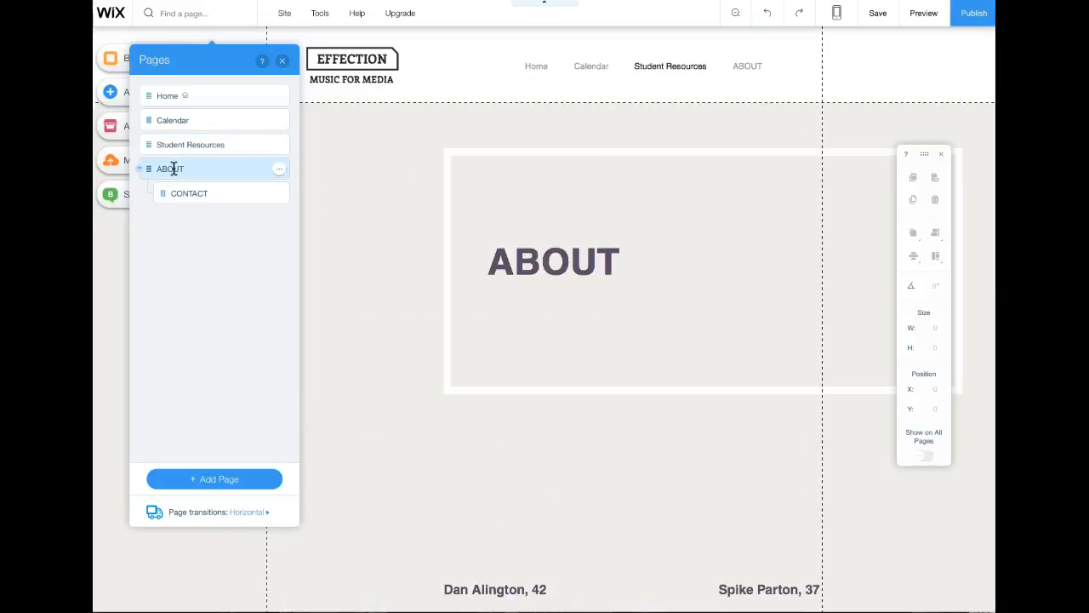
text(Parent Resources)
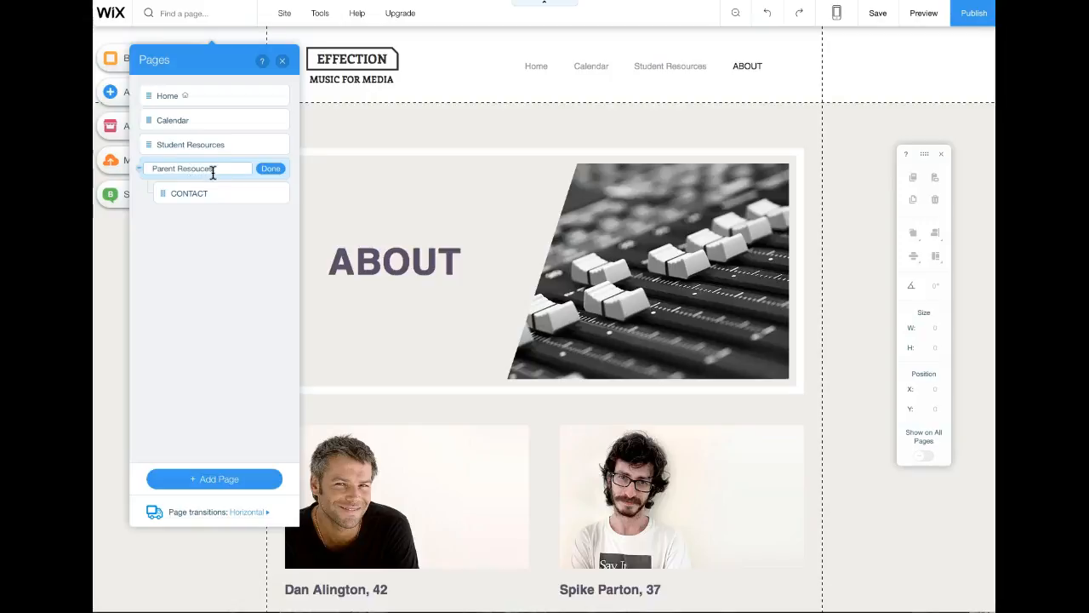
click(273, 170)
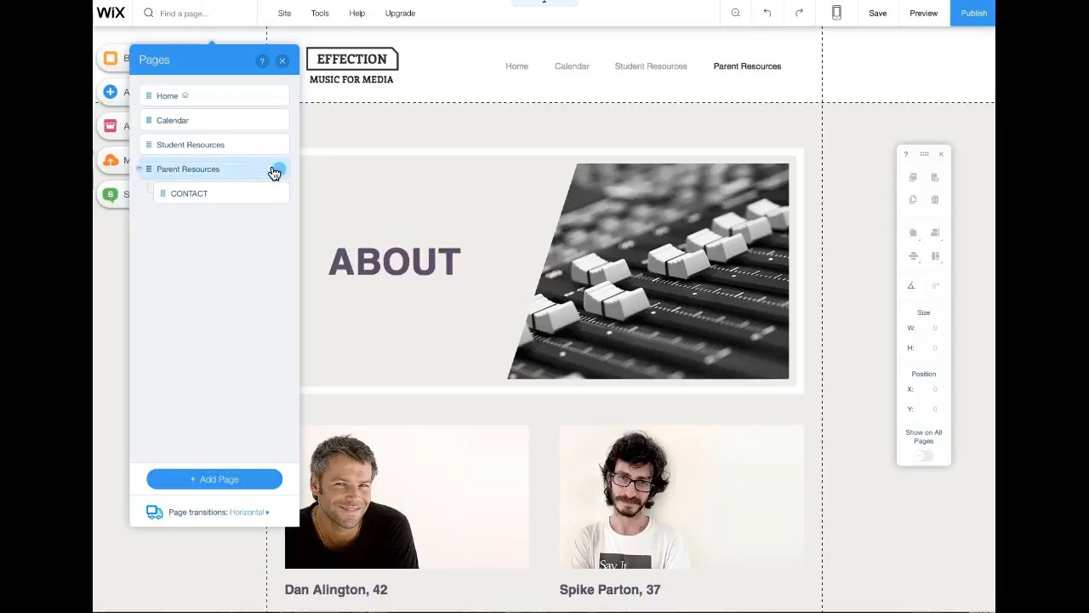
- Duplicate the Parent Resources page, name the copy "Professional Development" and close the page list
click(214, 195)
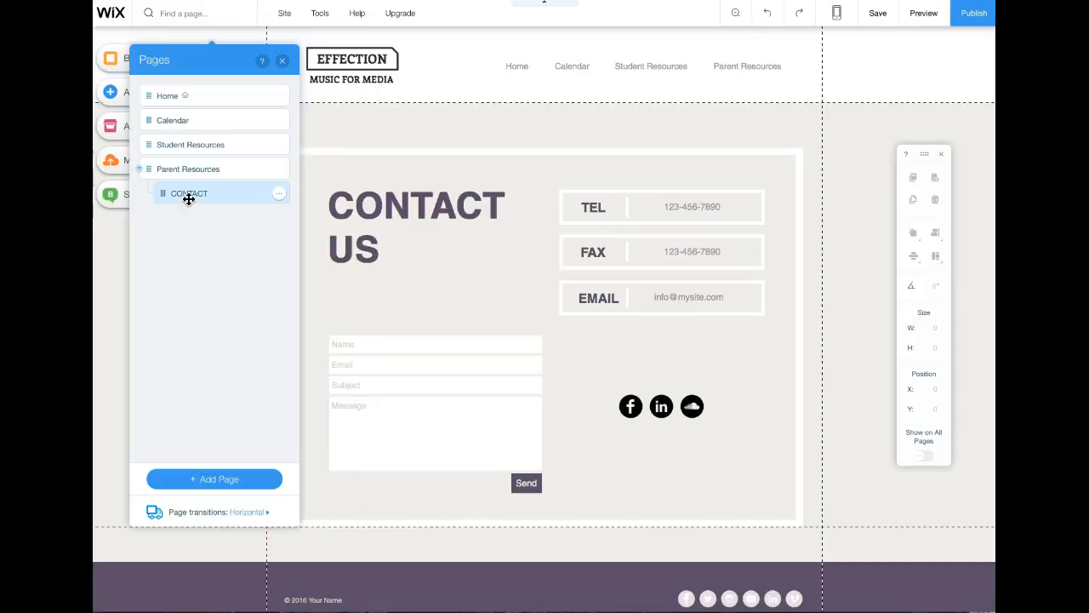
click(228, 170)
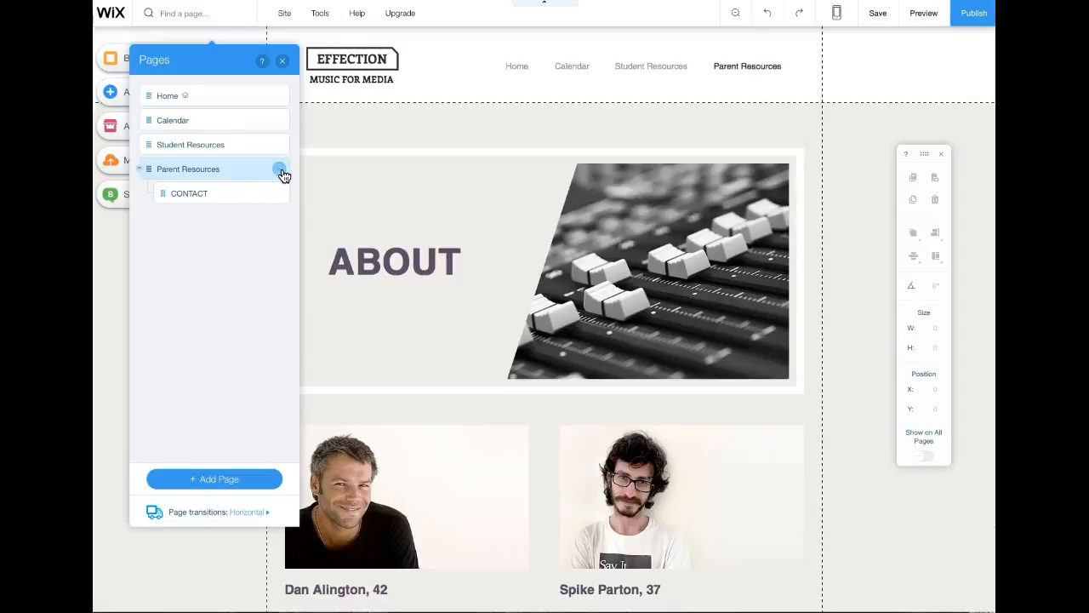
click(280, 171)
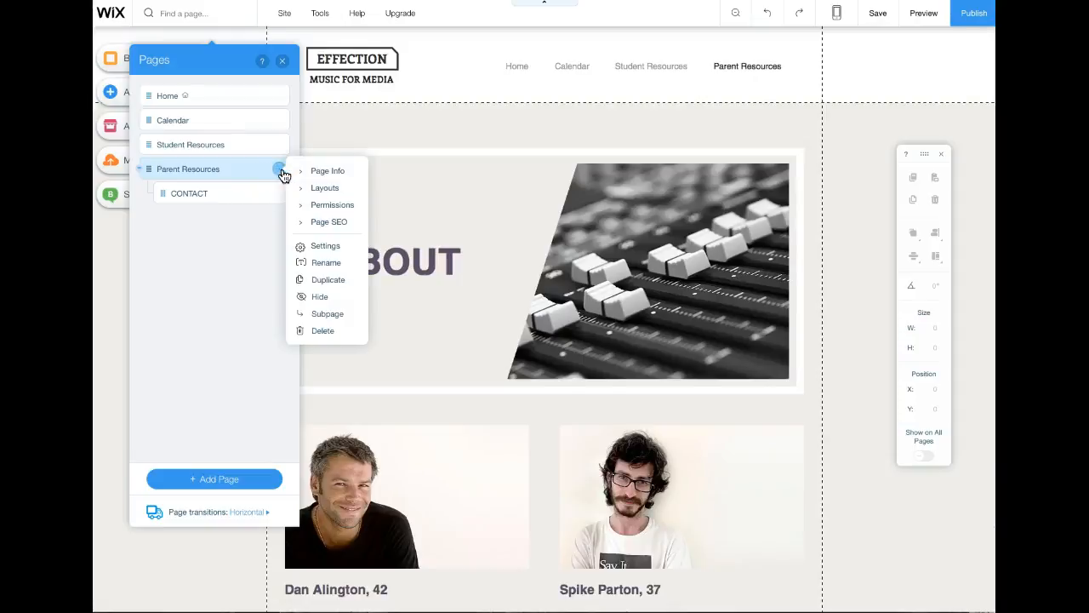
click(328, 281)
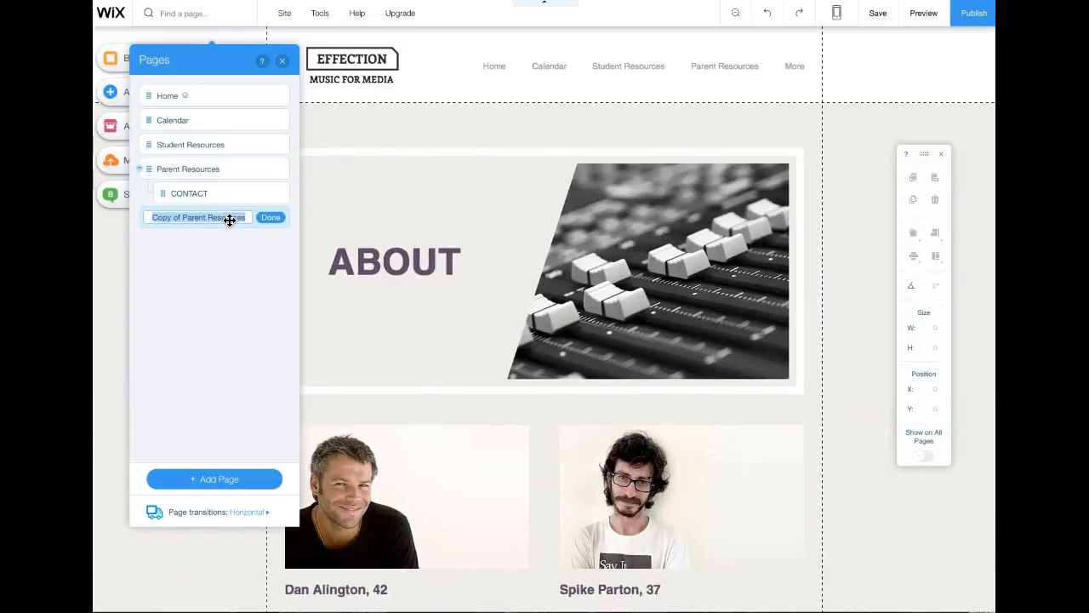
text(Pro)
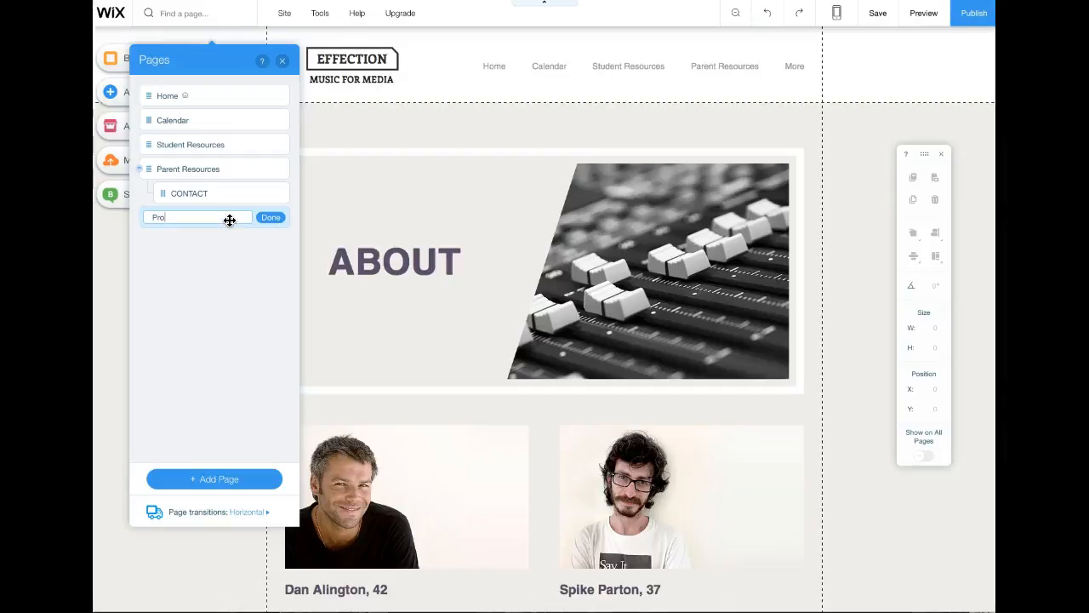
text(fessional Development)
click(269, 218)
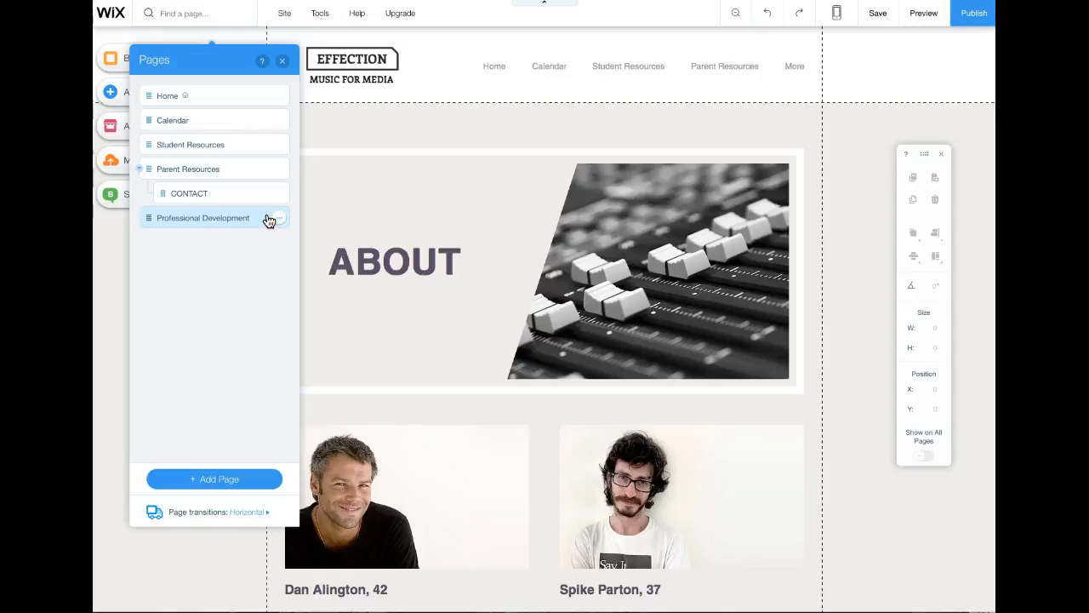
click(393, 133)
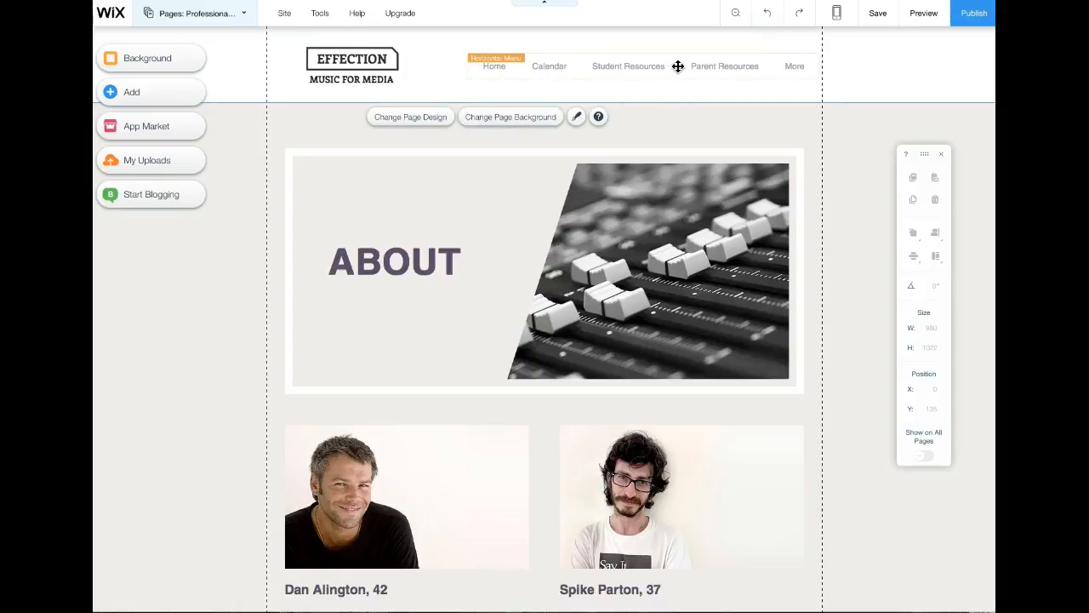
- Start publishing the site, set its free Wix.com domain name to "joneselementaryclass" and save it
click(970, 14)
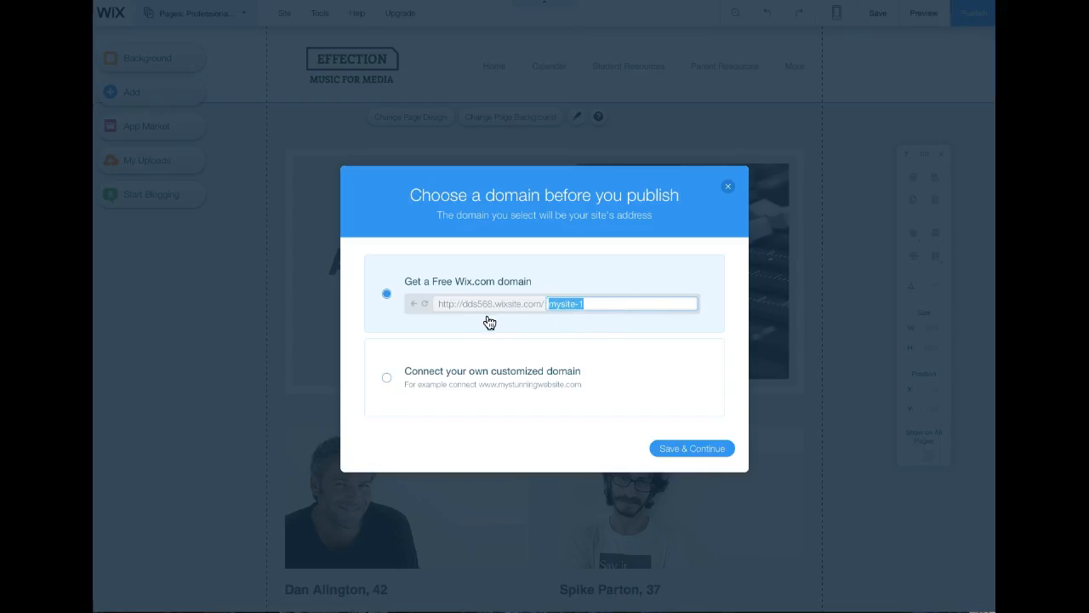
mouse_move(462, 313)
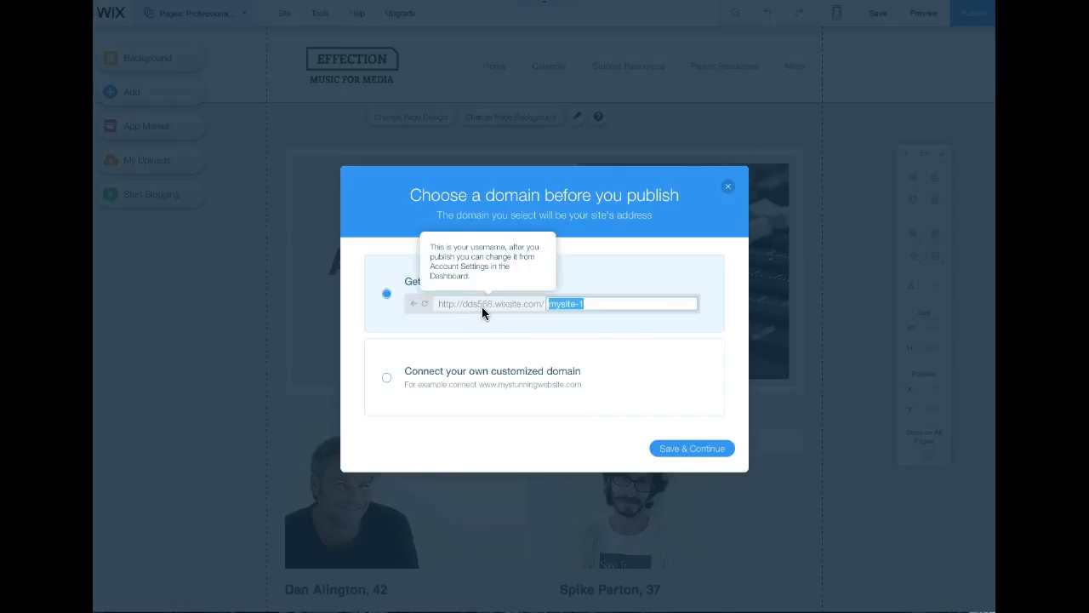
mouse_move(490, 308)
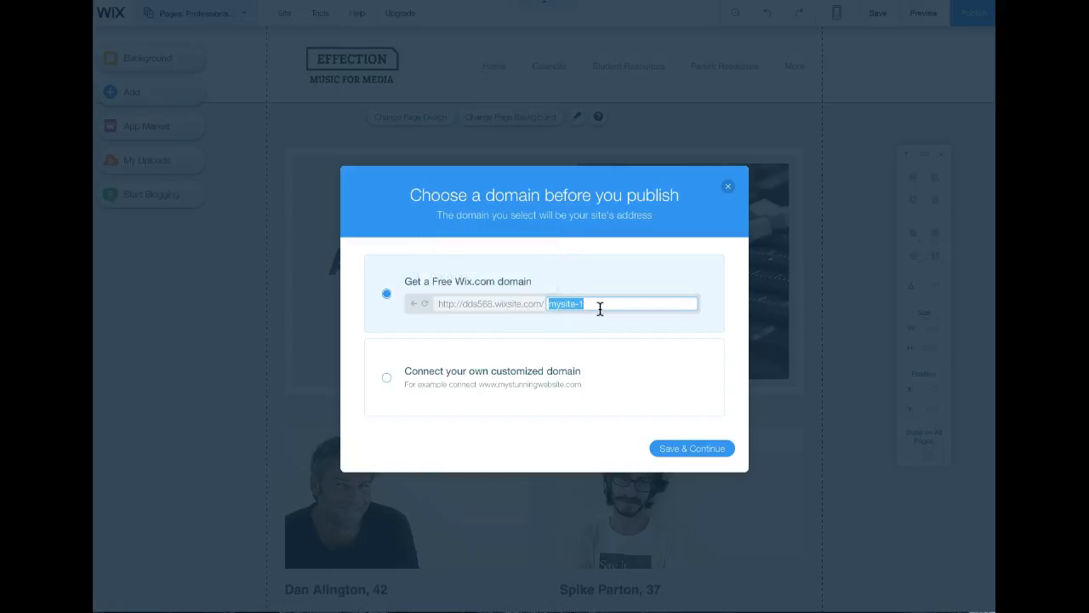
key(BackSpace)
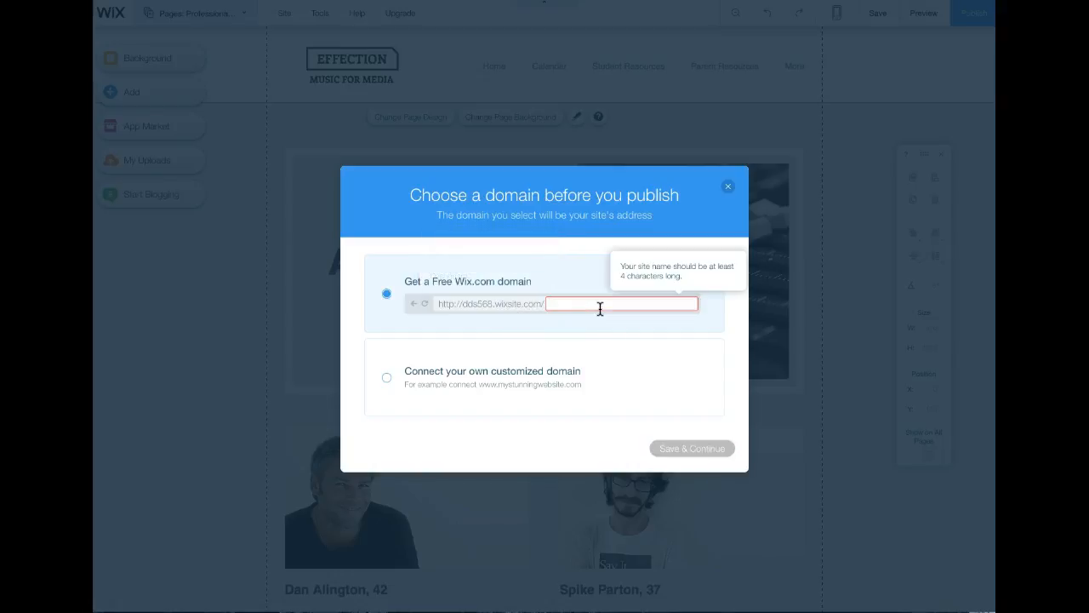
text(jonesele)
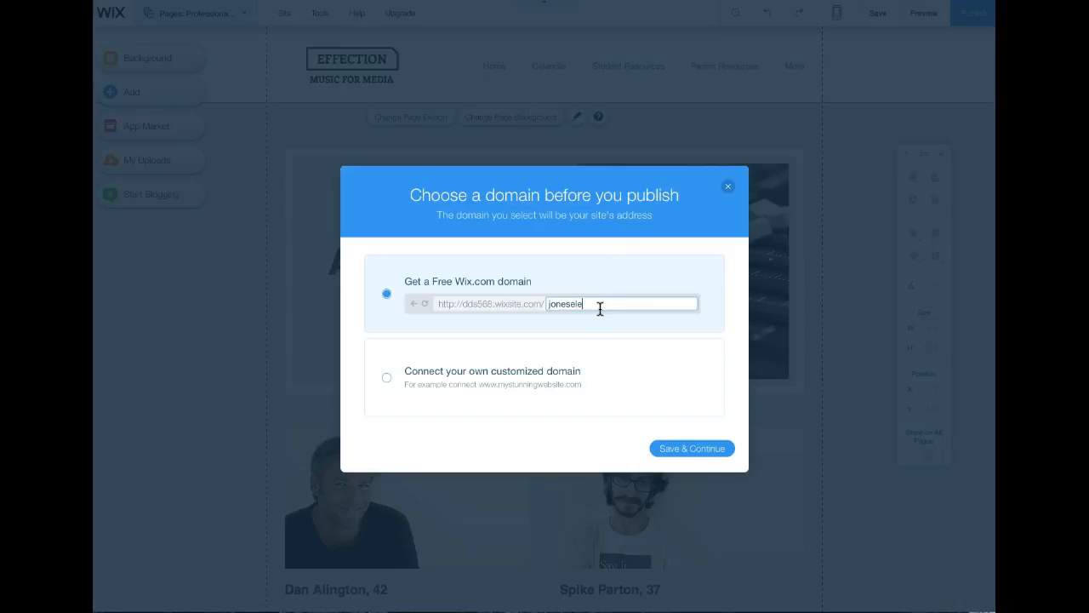
text(mentary)
key(BackSpace)
key(BackSpace)
text(ryclass)
click(689, 456)
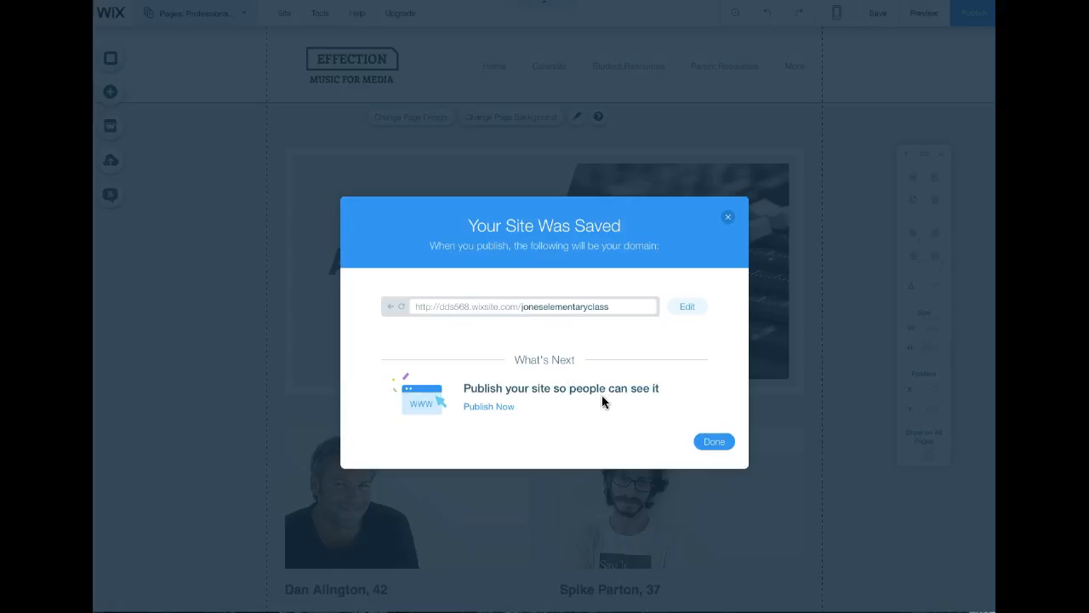
- Publish the saved site, view its live version and close the publishing confirmation
click(499, 409)
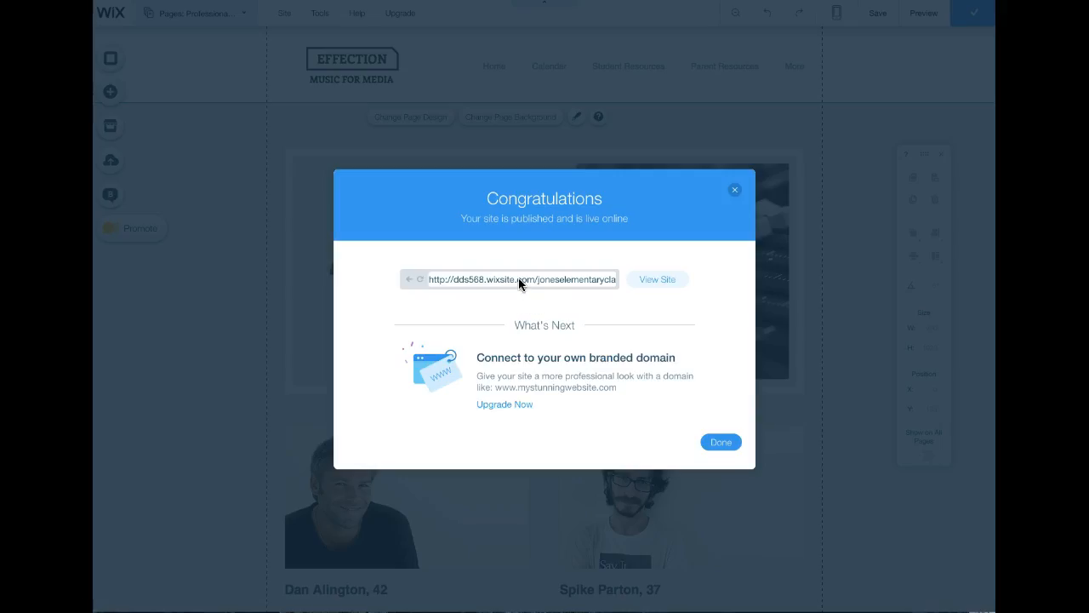
click(660, 281)
double_click(538, 278)
click(514, 280)
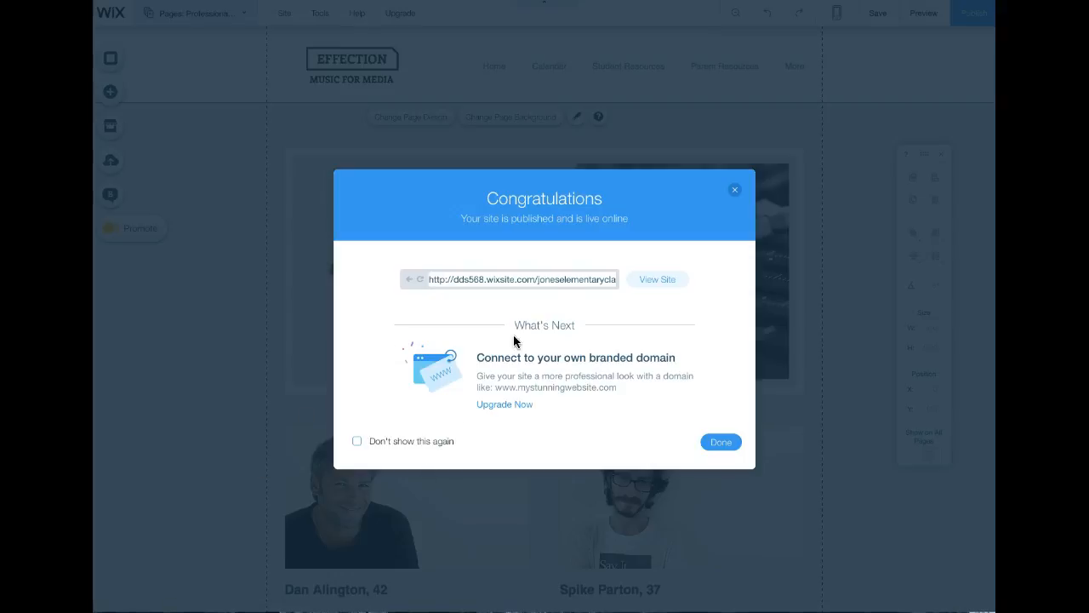
click(536, 278)
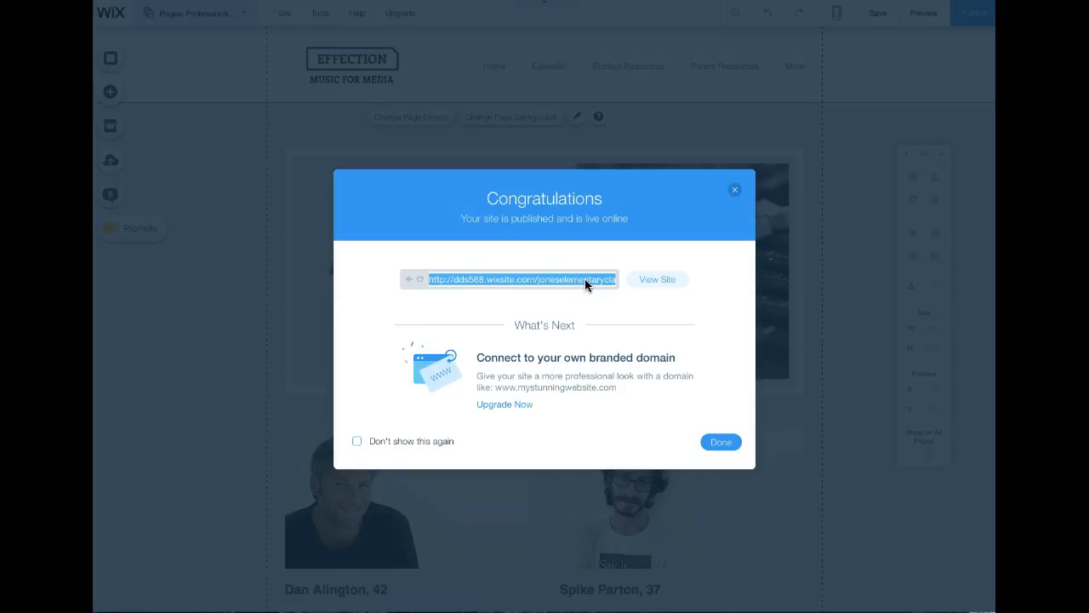
click(720, 444)
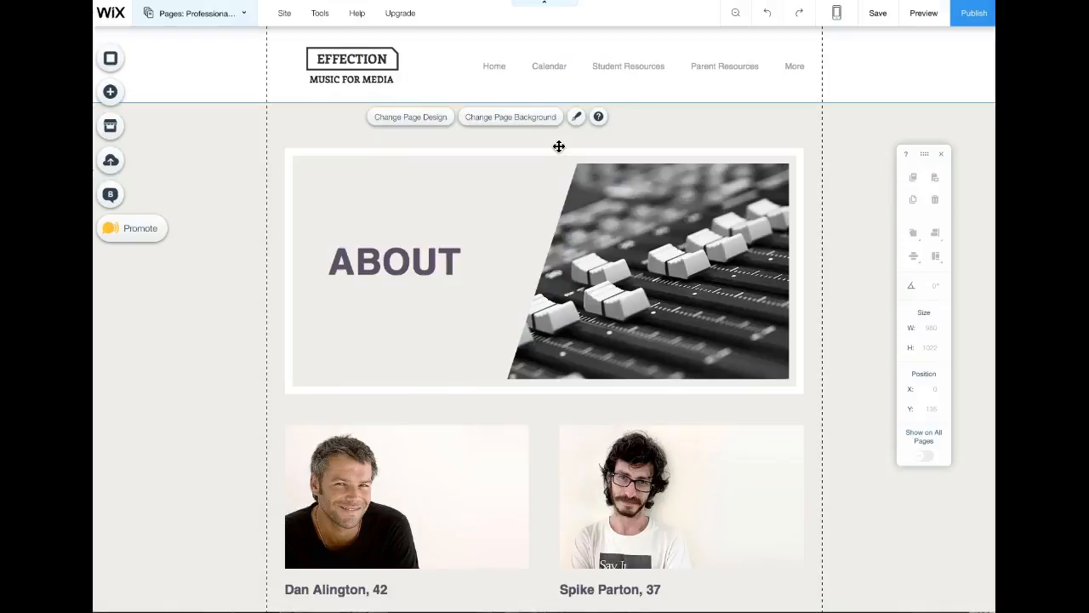
- Switch to the Home page and delete the OUR CREDITS button above the footer
click(500, 68)
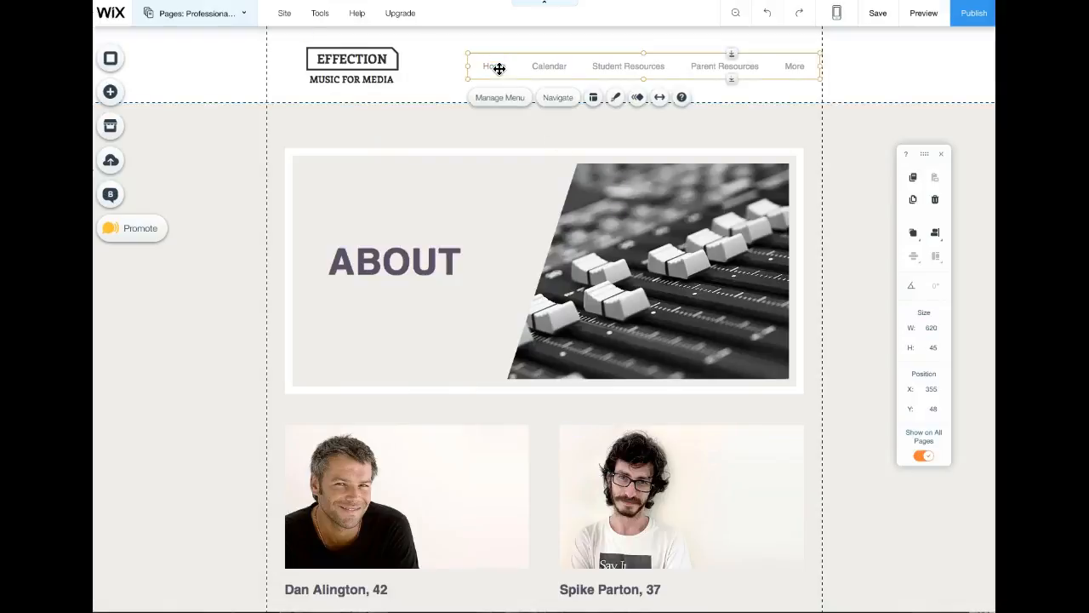
click(557, 231)
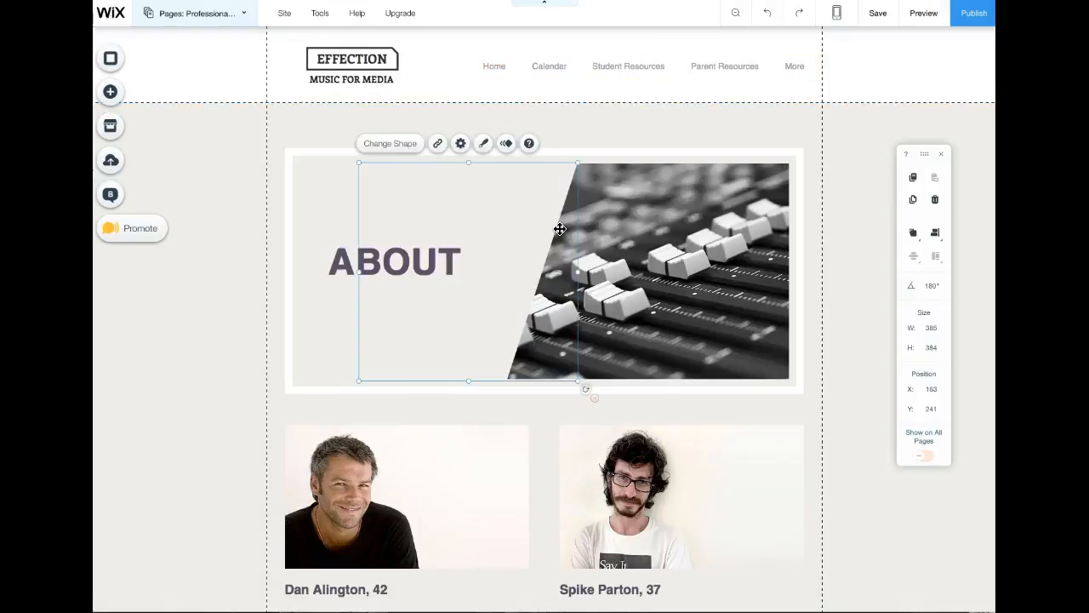
click(242, 16)
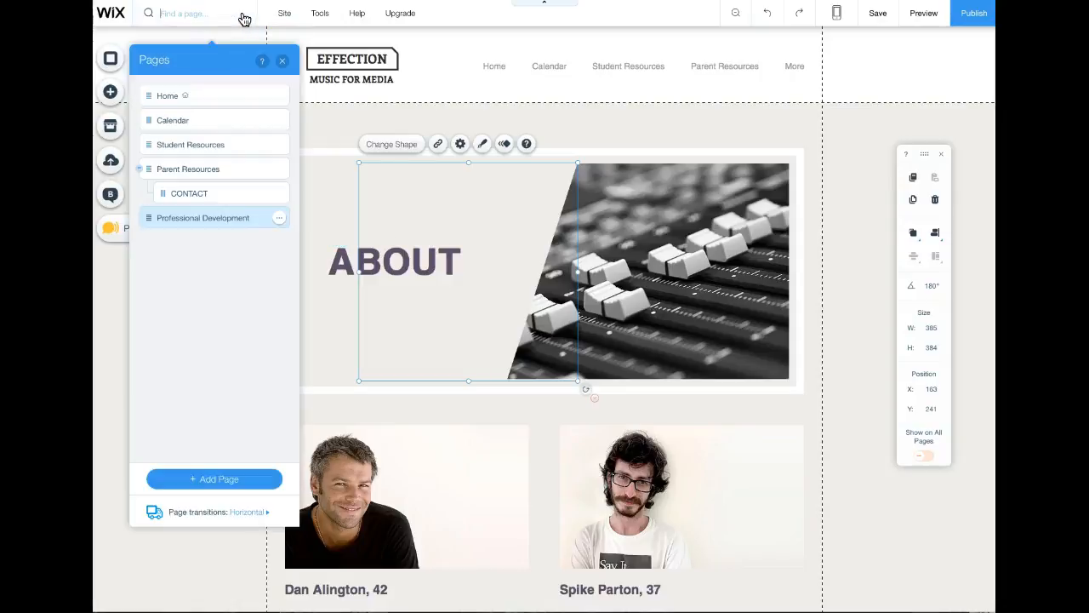
click(166, 95)
click(481, 199)
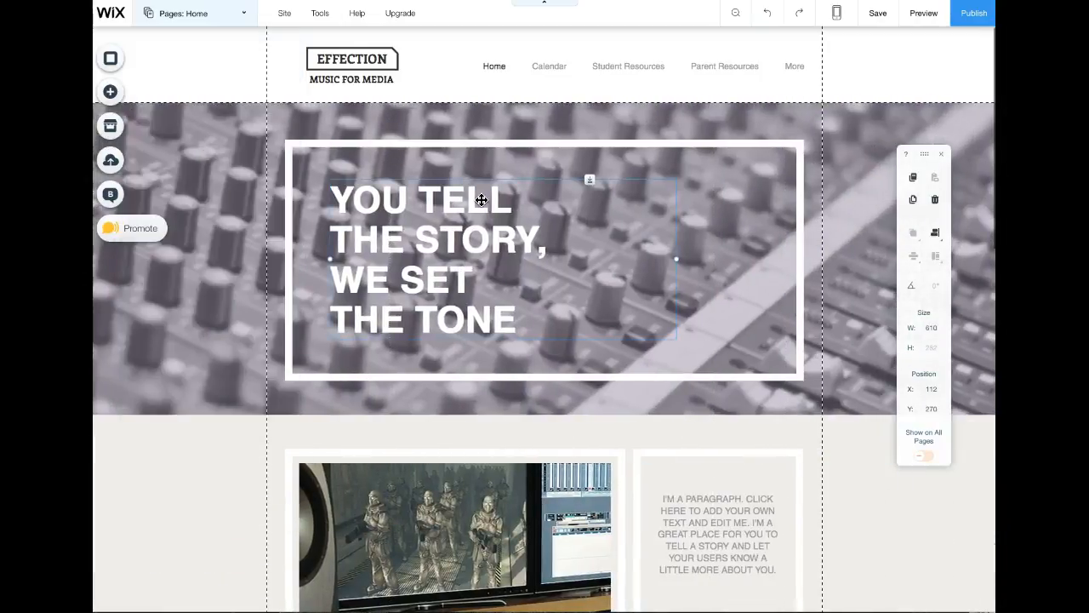
scroll(522, 434, down, 10)
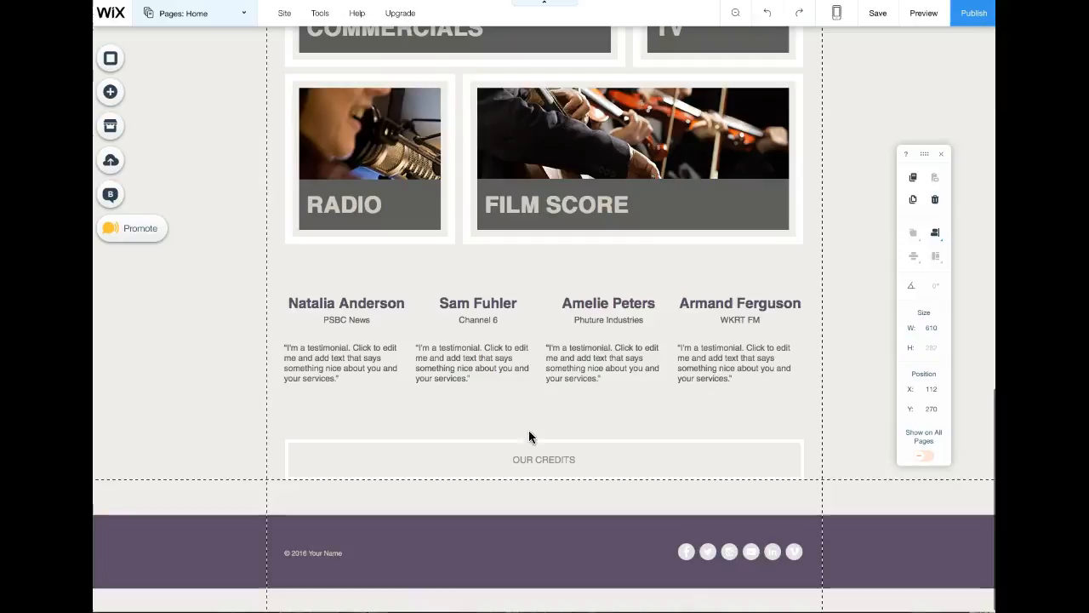
click(554, 442)
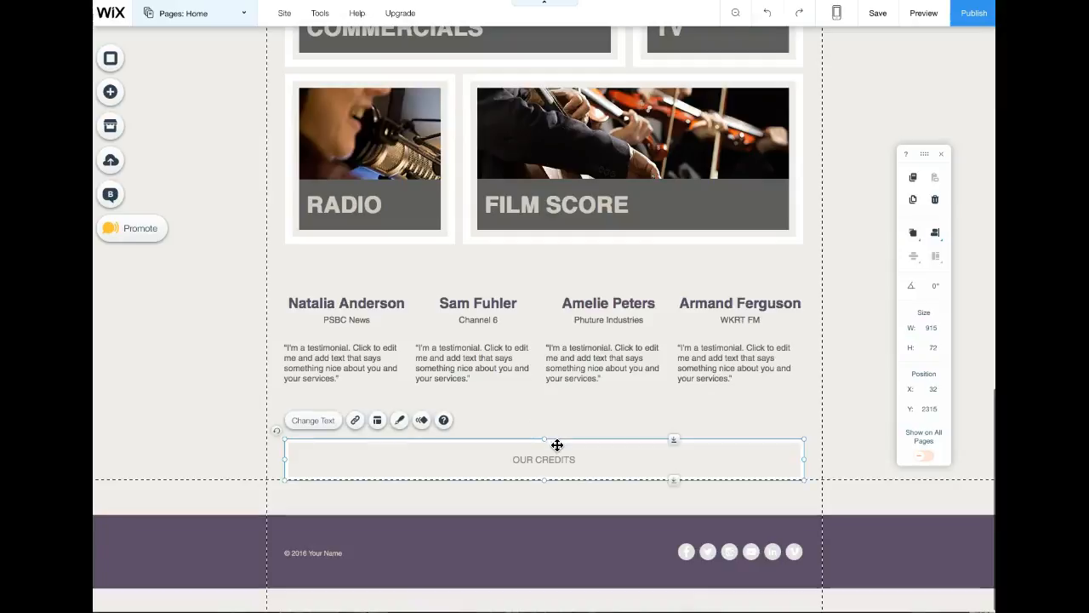
key(Delete)
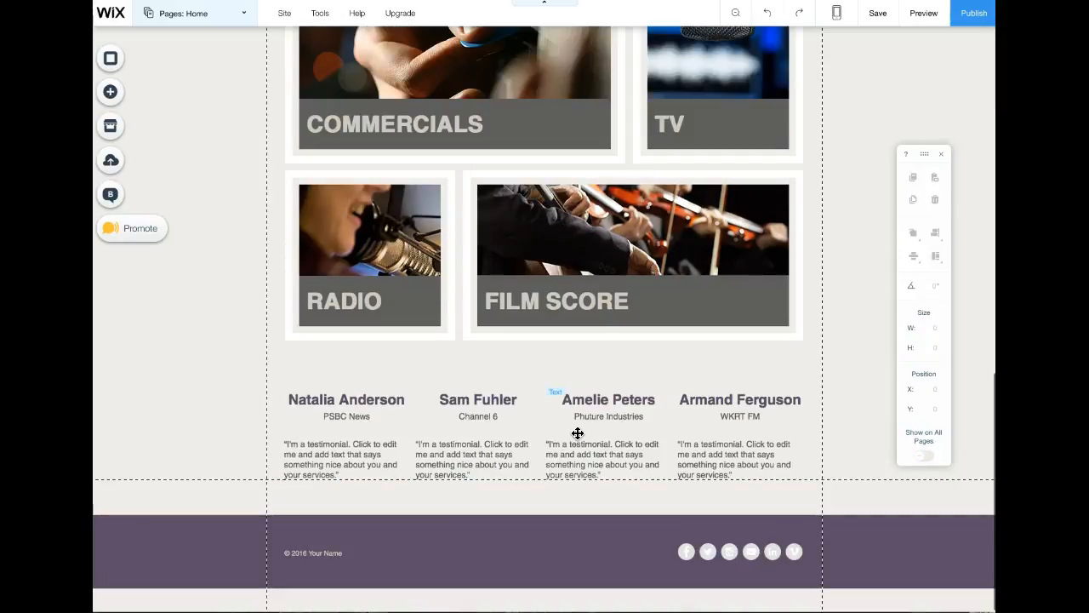
- Select all four testimonial text blocks above the Home page footer and delete them together
click(622, 399)
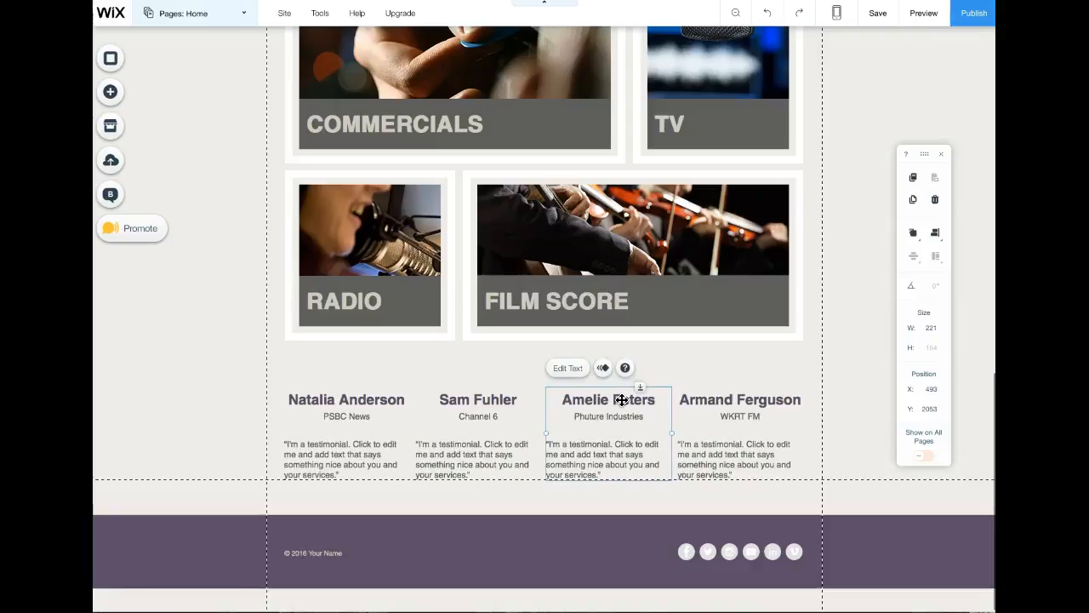
shift+click(483, 401)
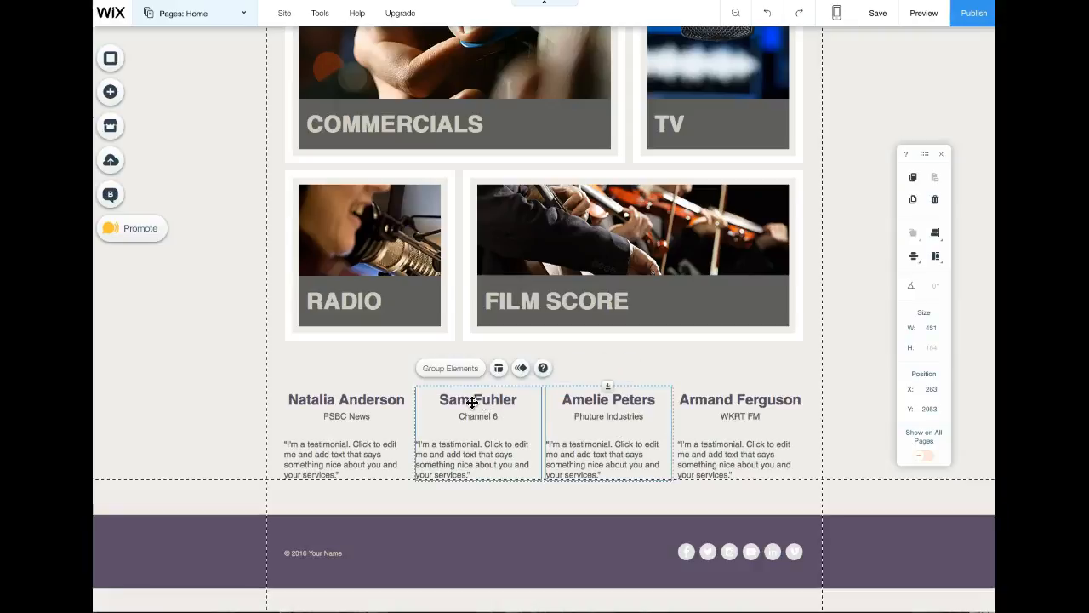
shift+click(359, 402)
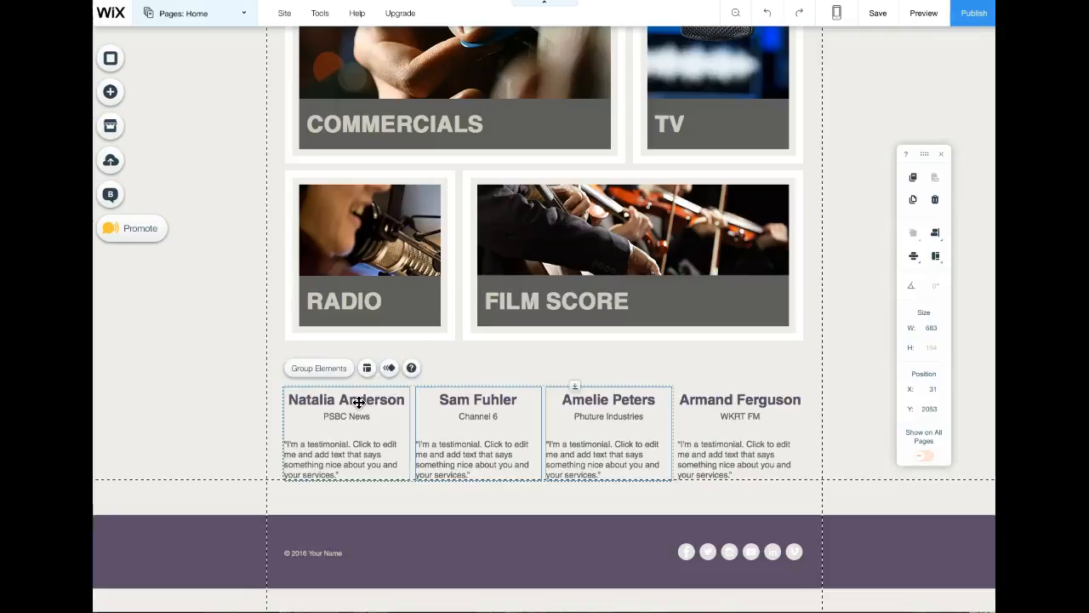
shift+click(734, 396)
key(Delete)
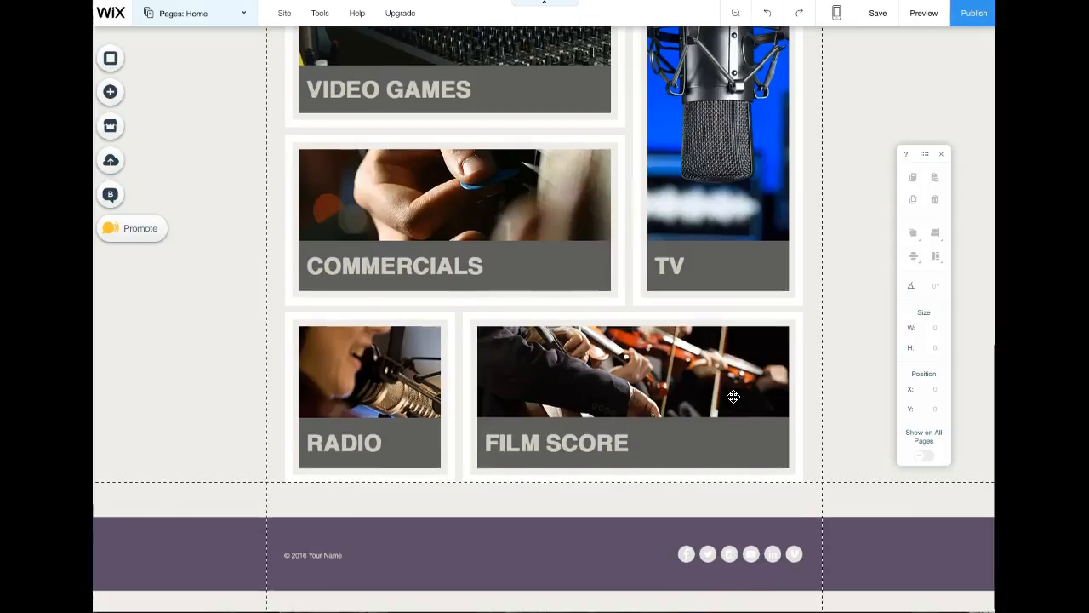
- Delete the microphone image behind the TV button on the Home page
scroll(715, 374, up, 2)
click(711, 367)
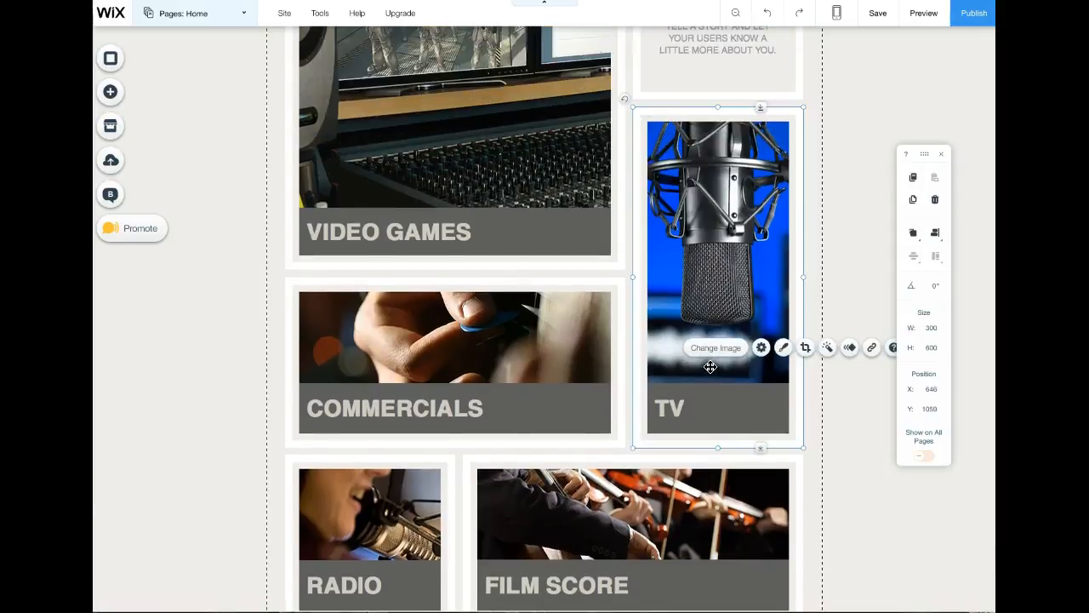
key(Delete)
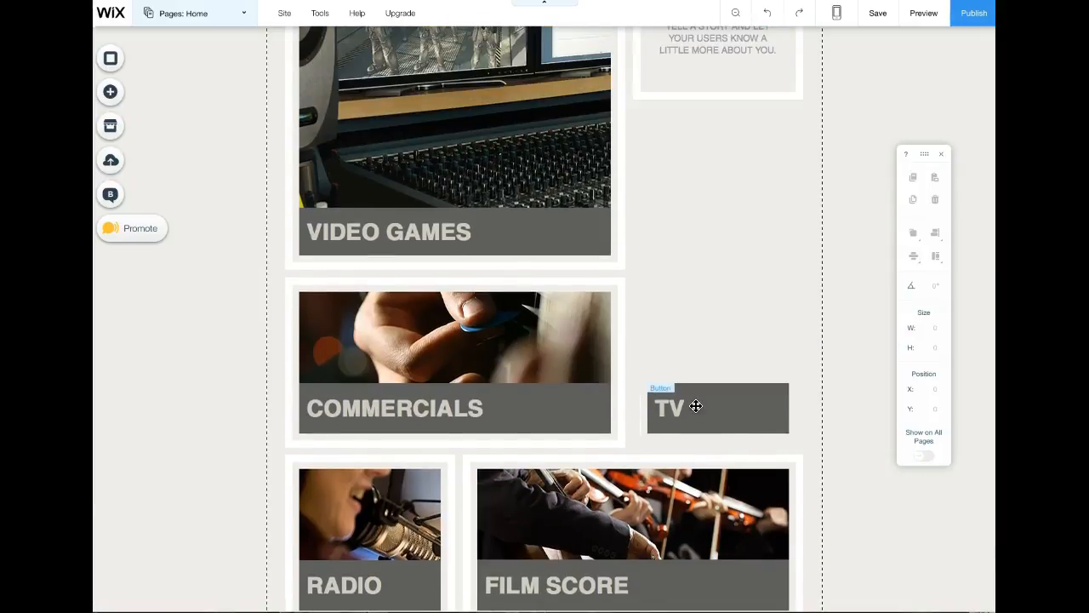
- Open the TV button's settings to check its text and link, and close them without changes
click(696, 406)
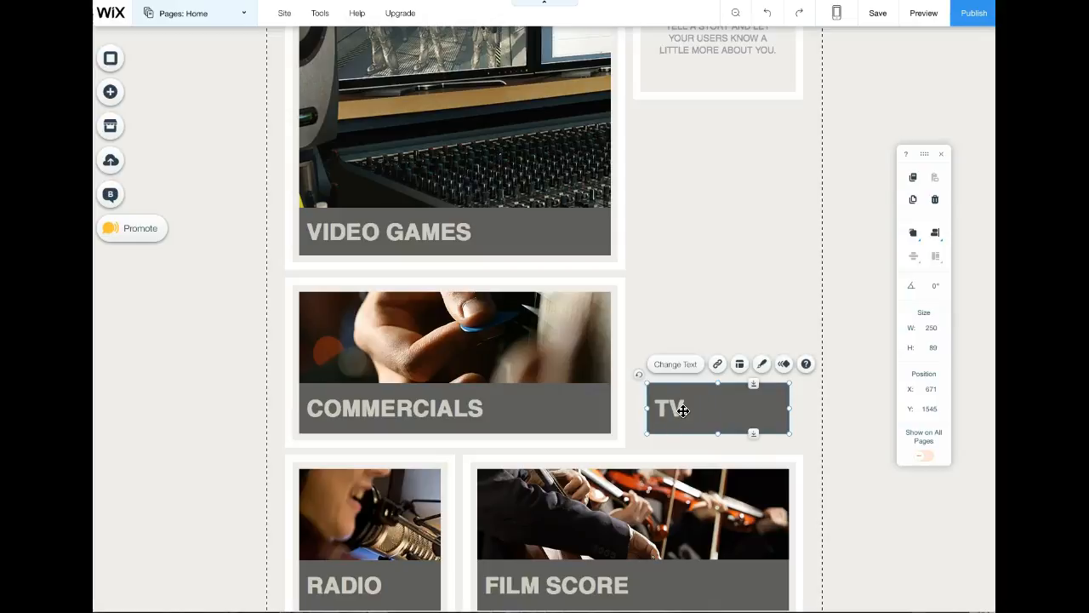
double_click(684, 411)
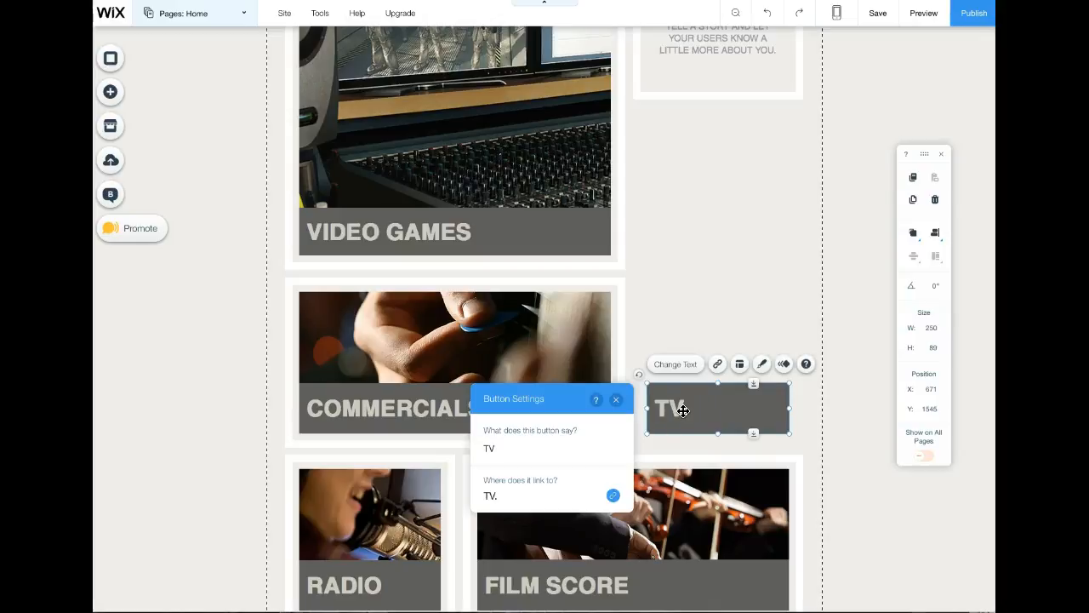
click(494, 454)
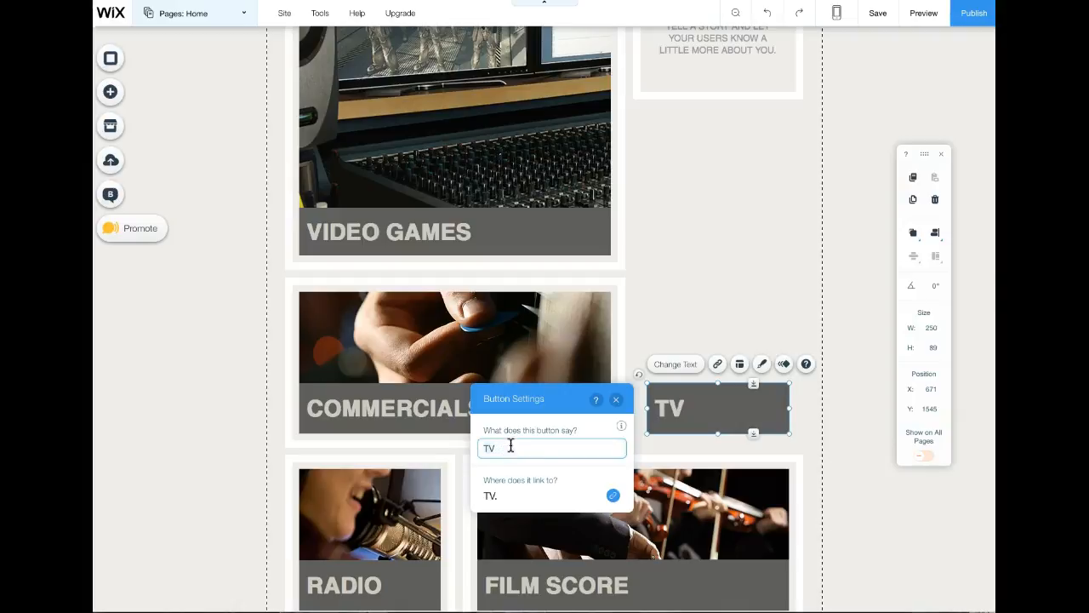
click(616, 400)
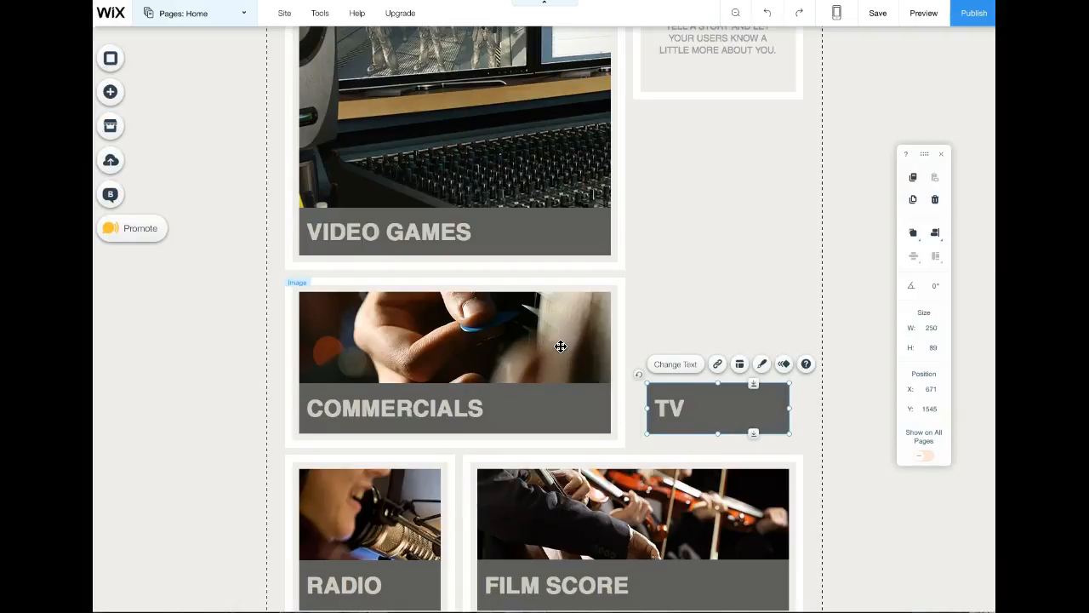
scroll(560, 346, up, 6)
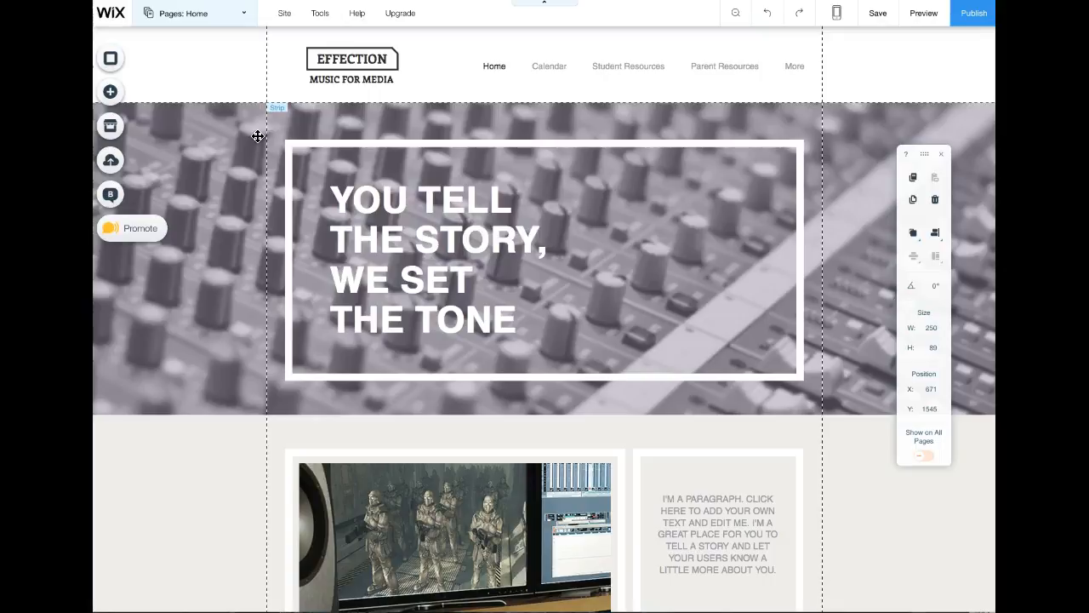
- Add the white mini music player with green controls to the Home page, using the practice.mp3 track
click(111, 93)
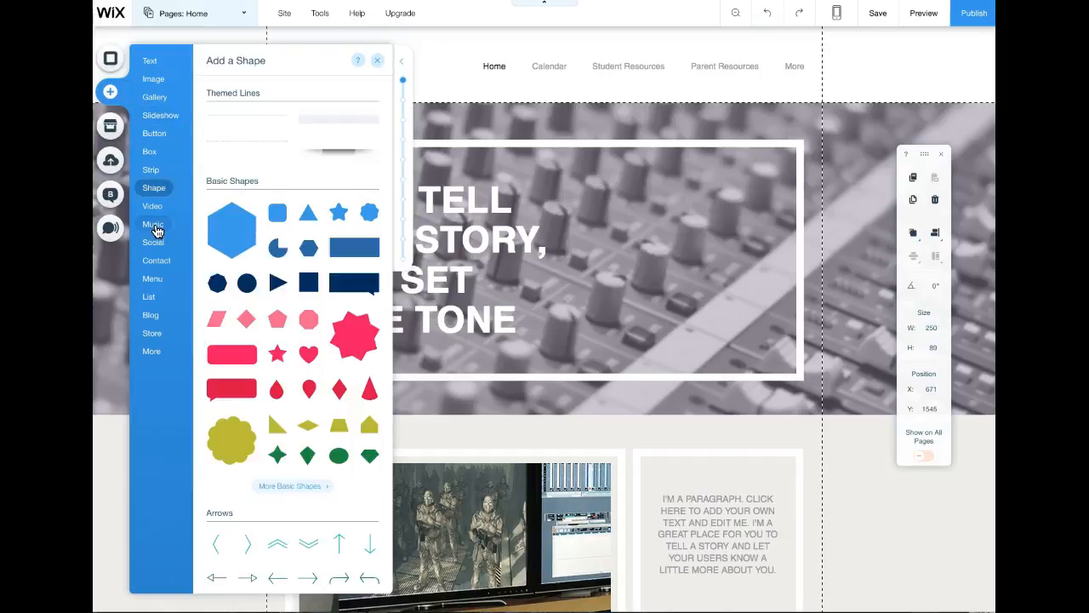
mouse_move(156, 230)
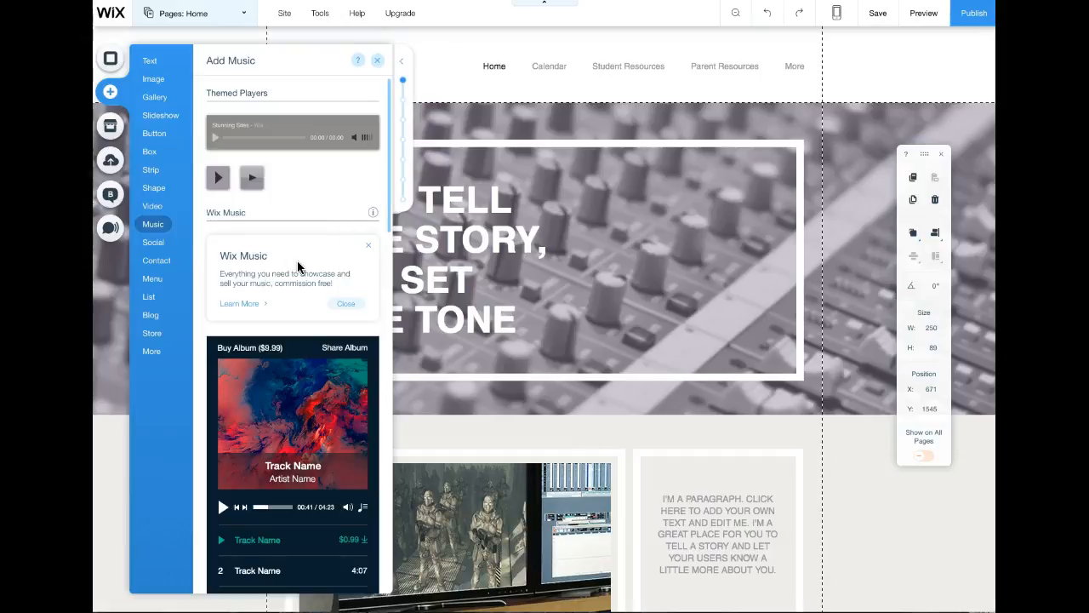
scroll(297, 268, down, 1)
scroll(297, 267, down, 9)
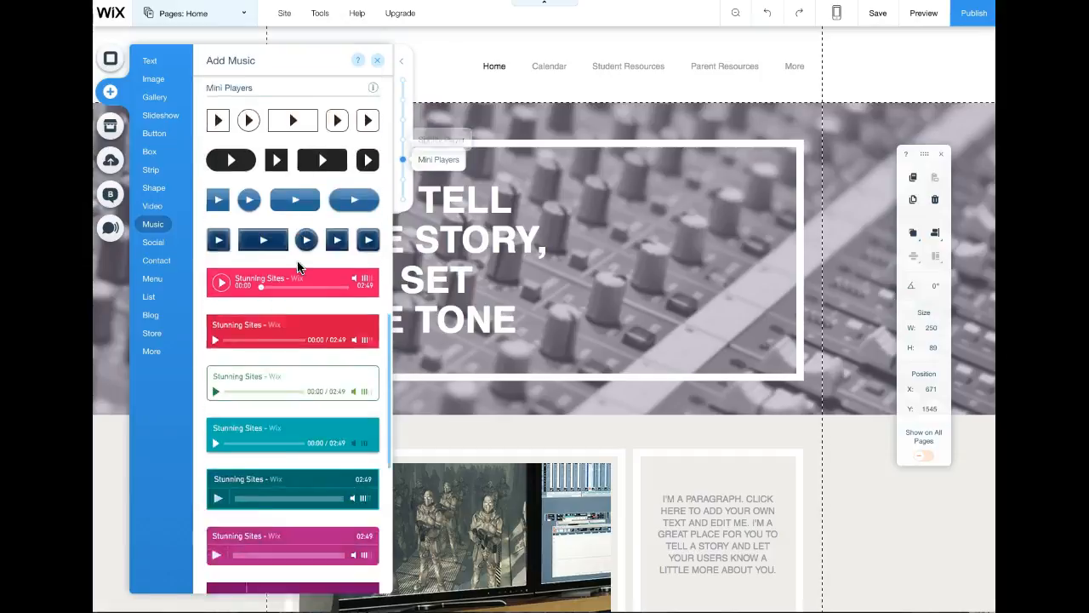
scroll(298, 268, up, 3)
scroll(298, 268, up, 2)
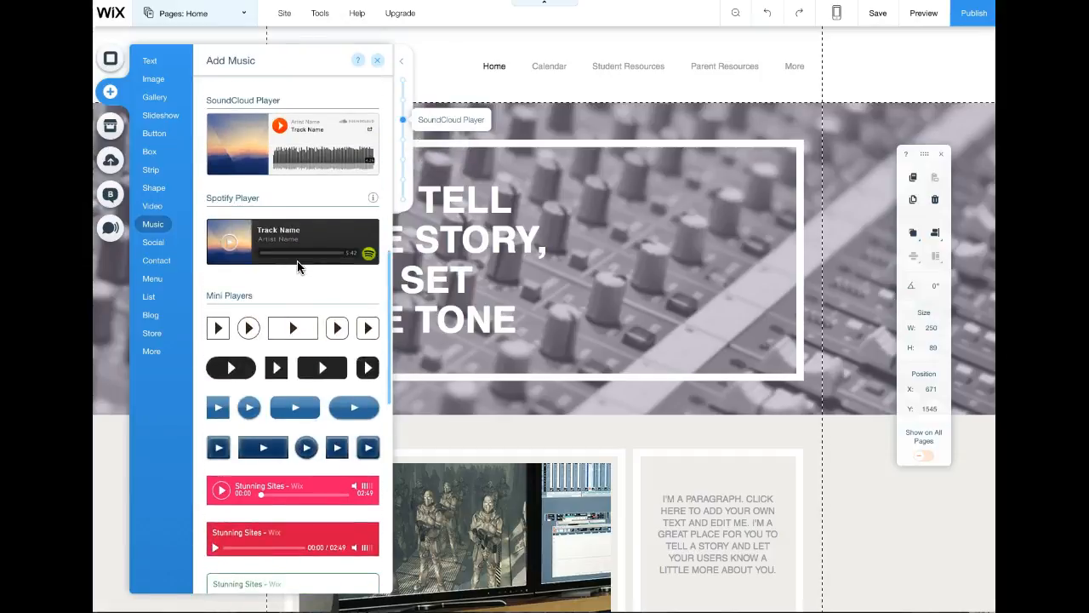
scroll(297, 267, up, 6)
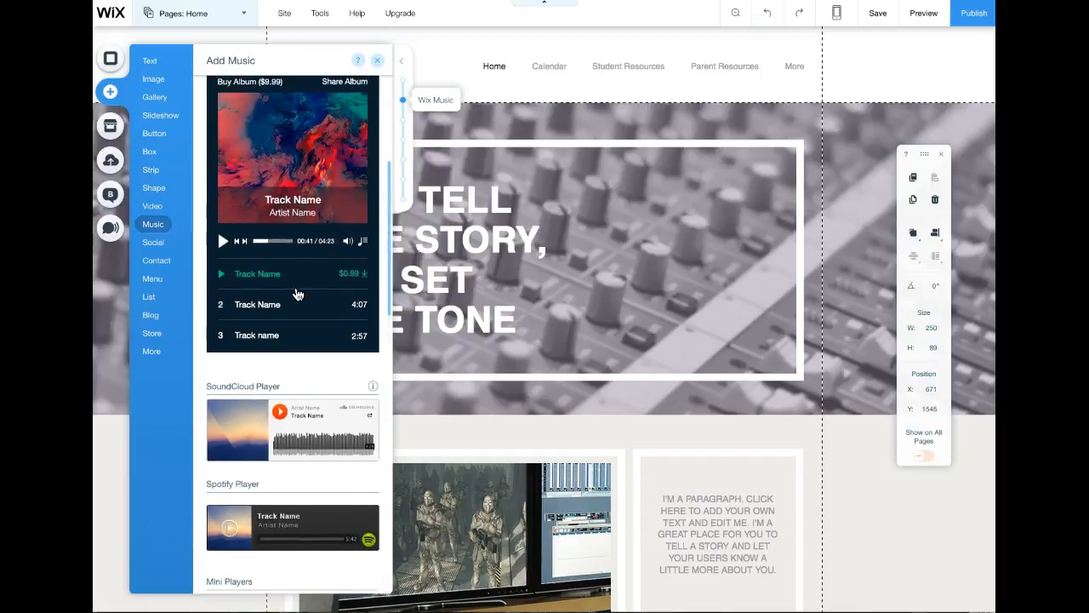
scroll(297, 293, down, 4)
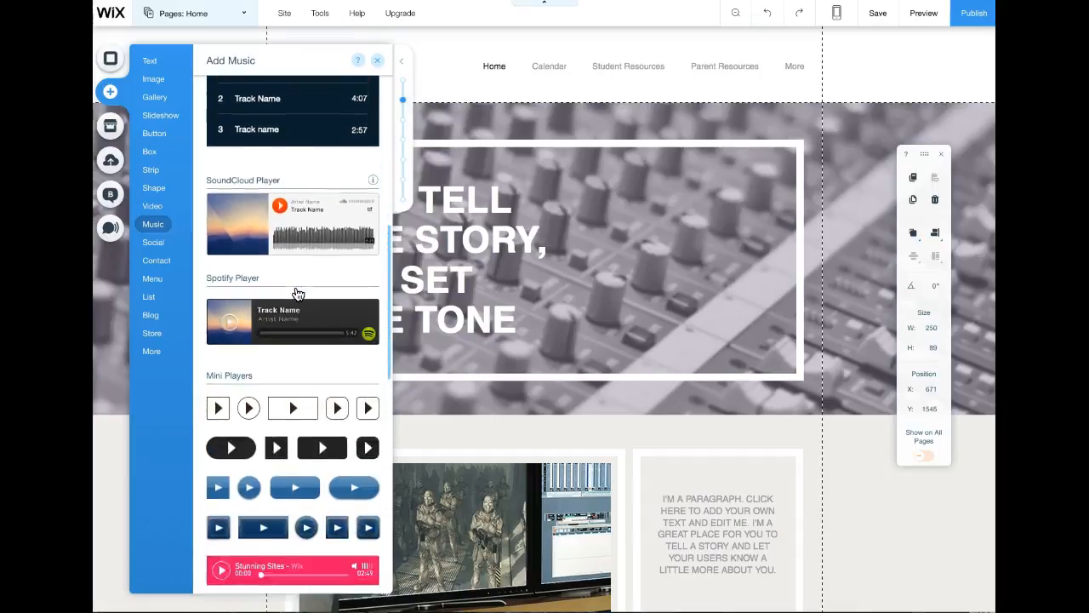
scroll(297, 294, down, 5)
scroll(297, 294, down, 3)
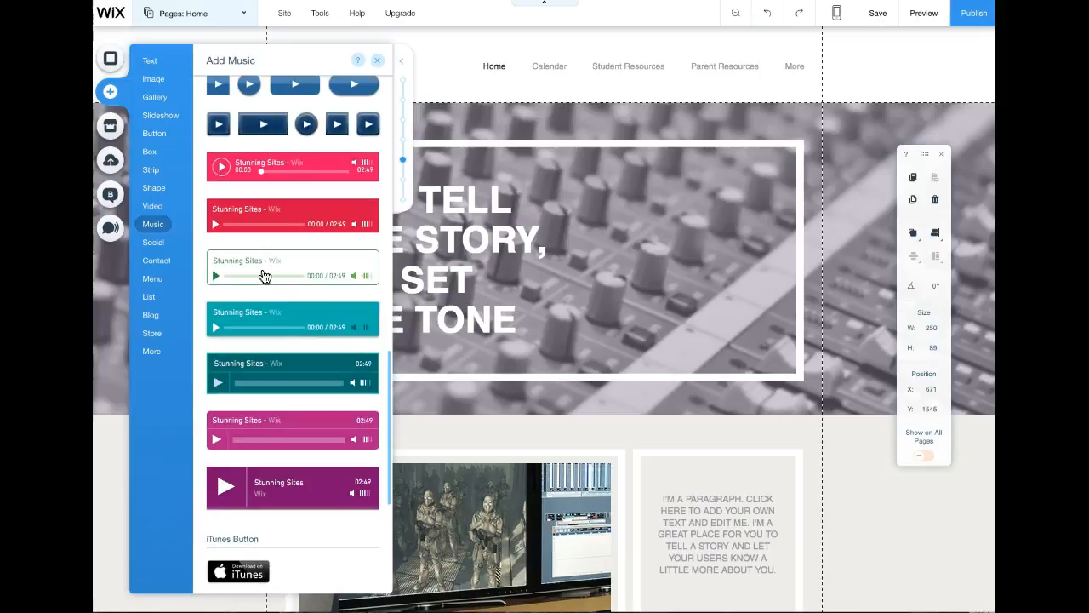
click(256, 270)
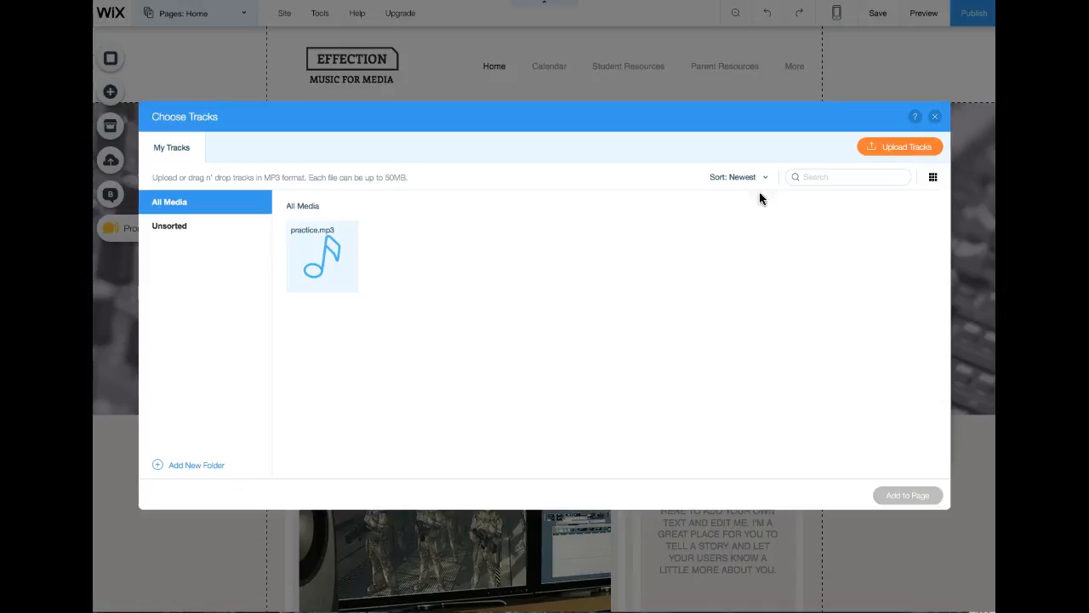
click(326, 260)
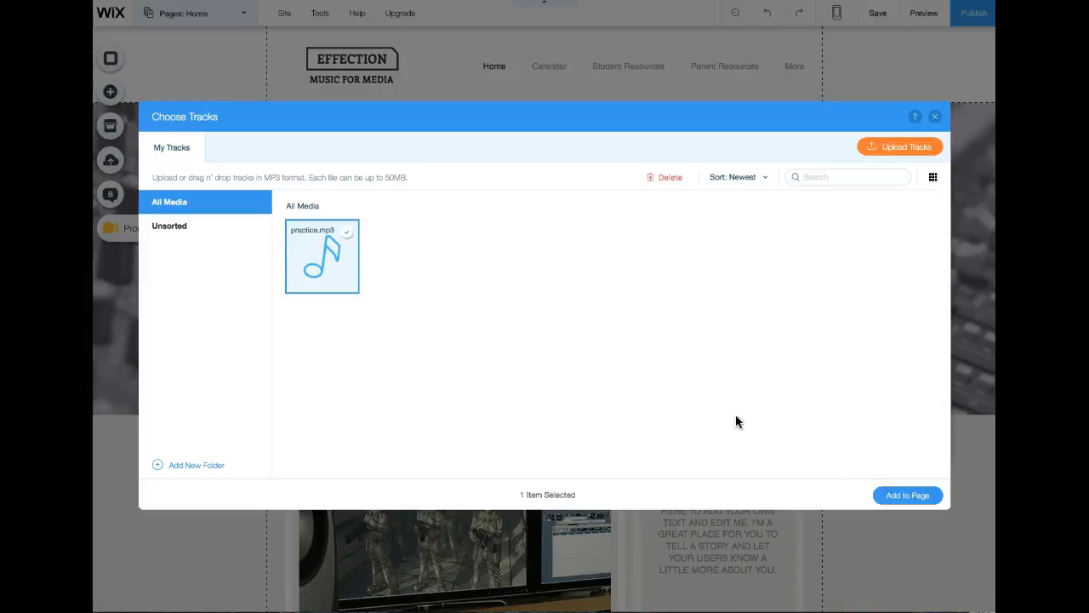
click(908, 497)
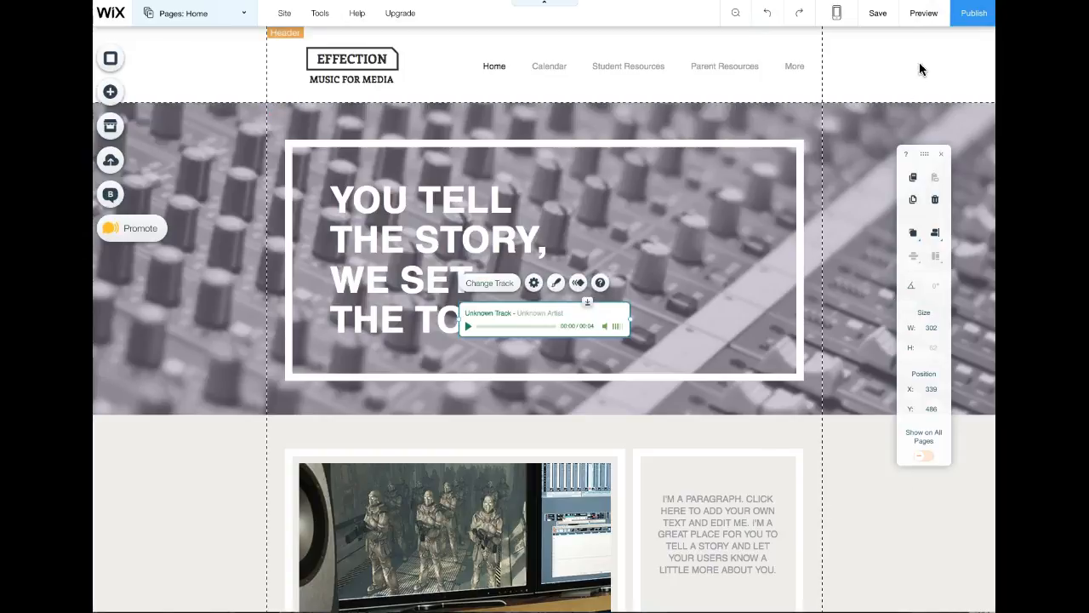
- Test playing and pausing the music player in preview mode, and move the player just below the white title frame, aligned with its left edge
click(923, 13)
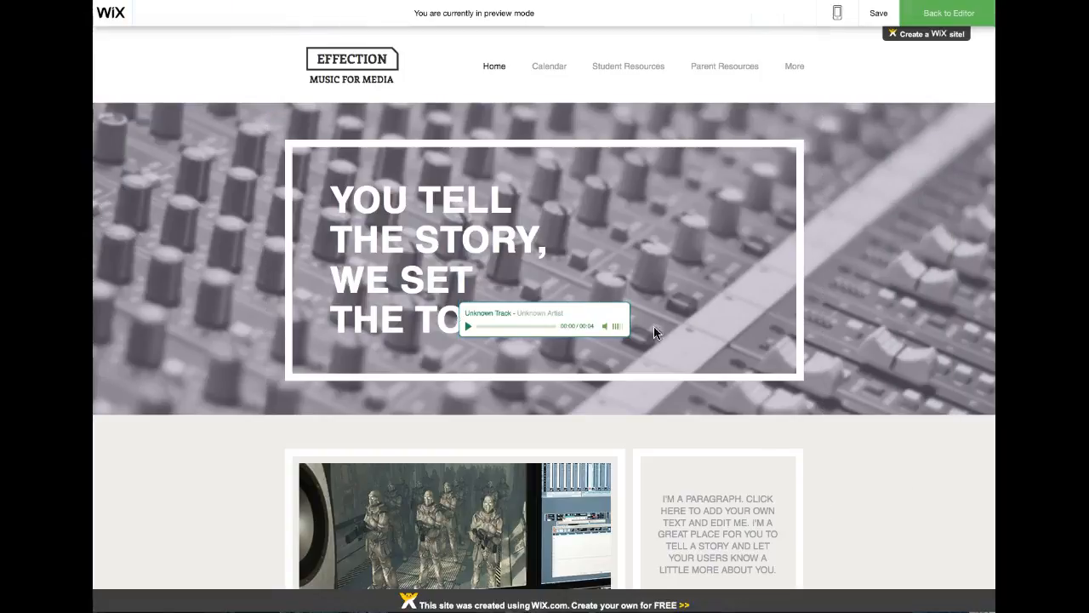
click(468, 327)
click(468, 328)
click(939, 17)
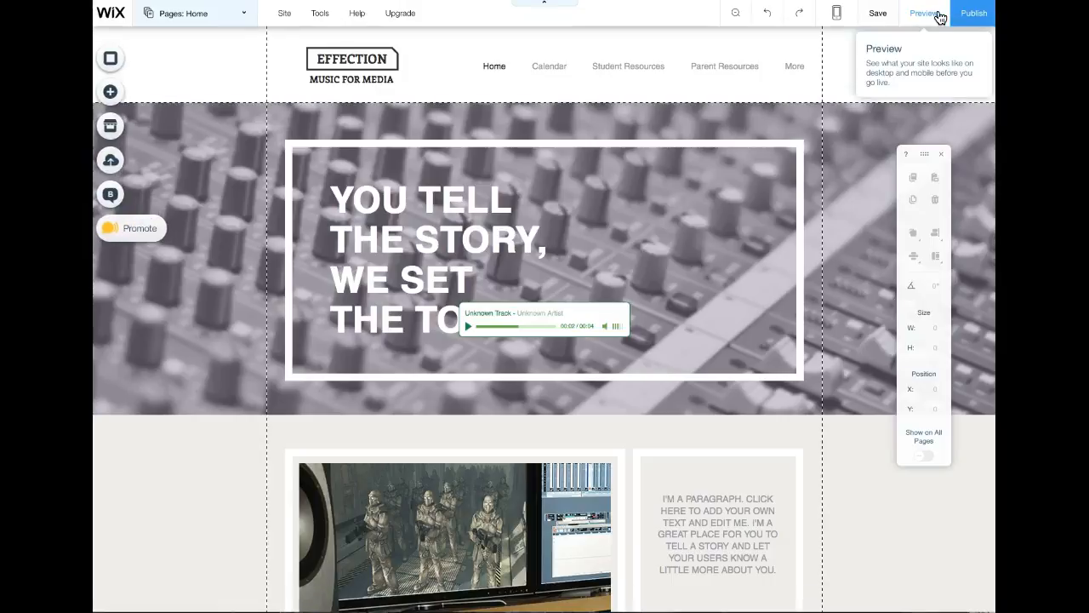
drag(590, 314, 409, 400)
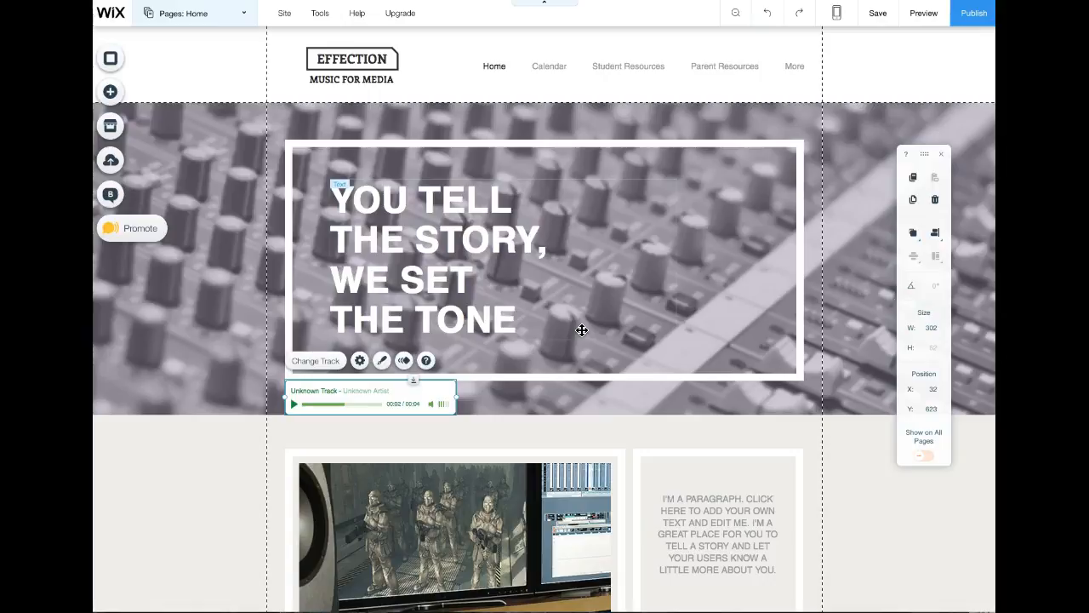
- Switch to the Calendar page and delete the guitar image and the MUSIC heading from the framed box
click(244, 18)
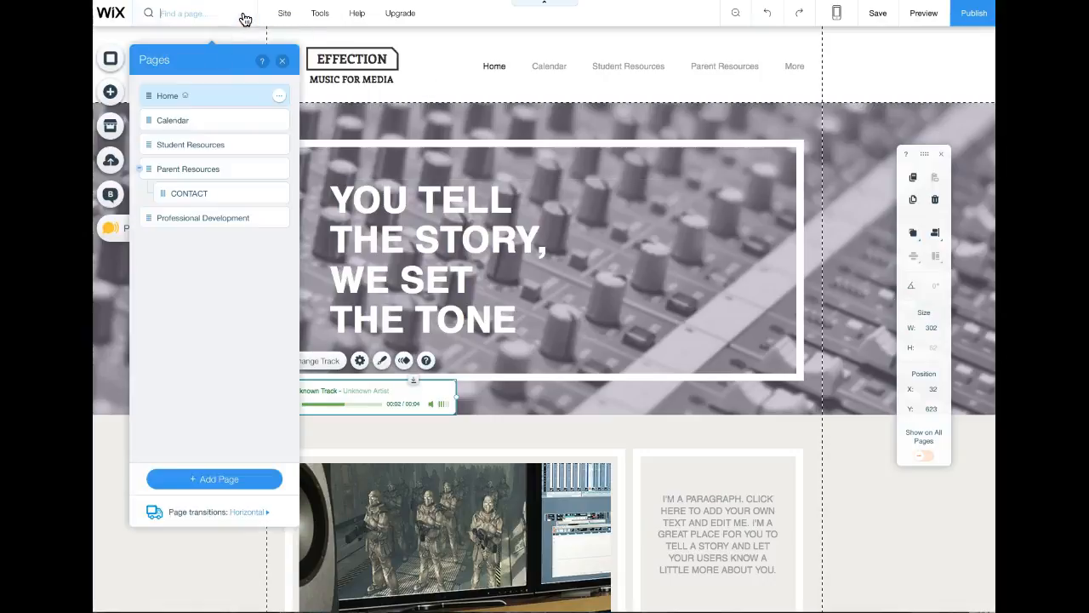
click(181, 122)
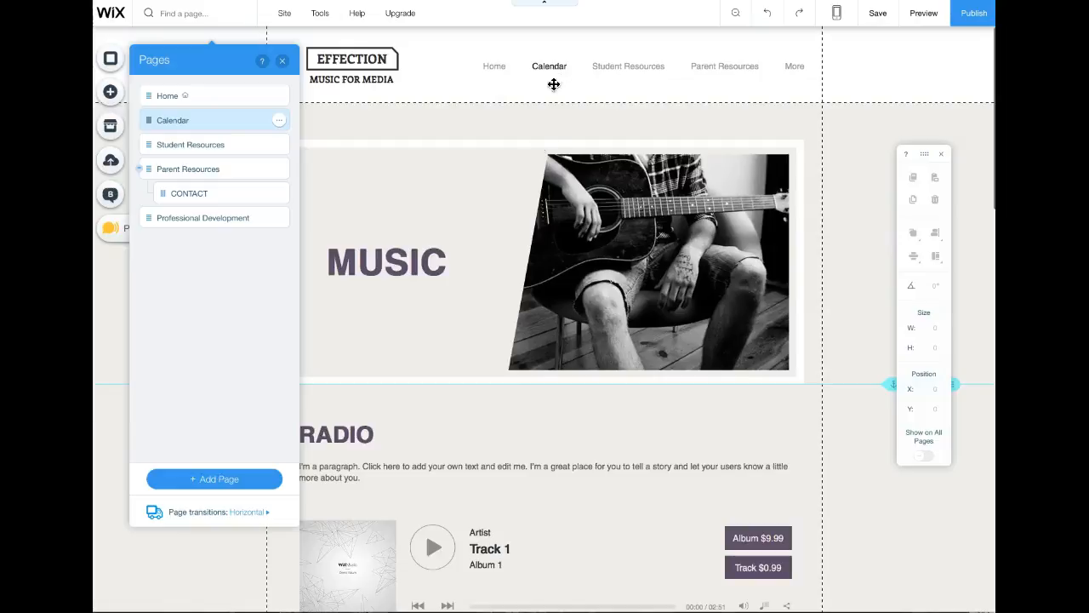
click(508, 211)
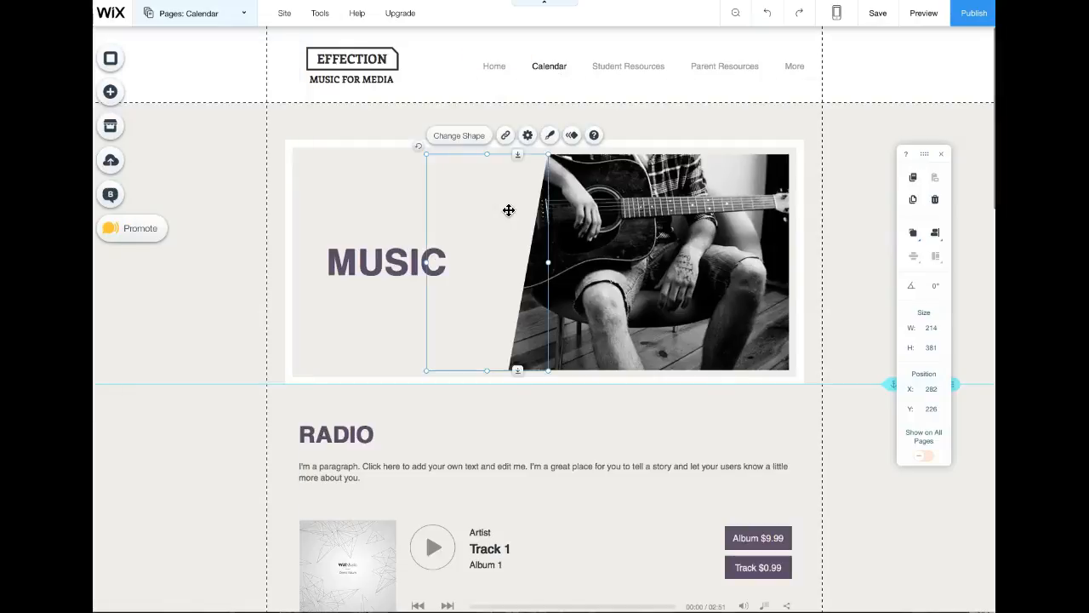
click(661, 212)
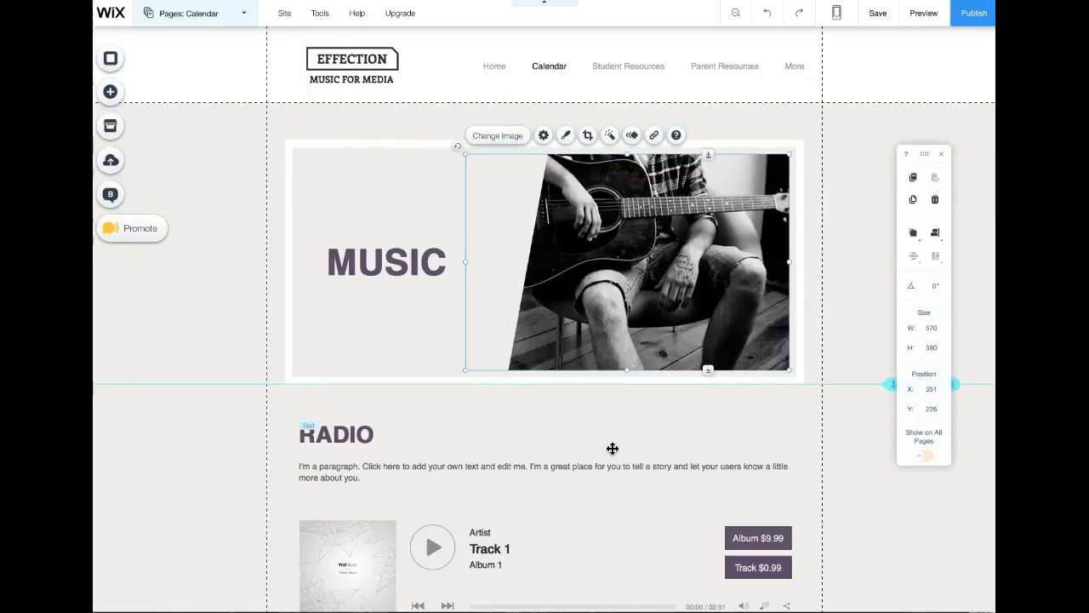
scroll(650, 506, down, 3)
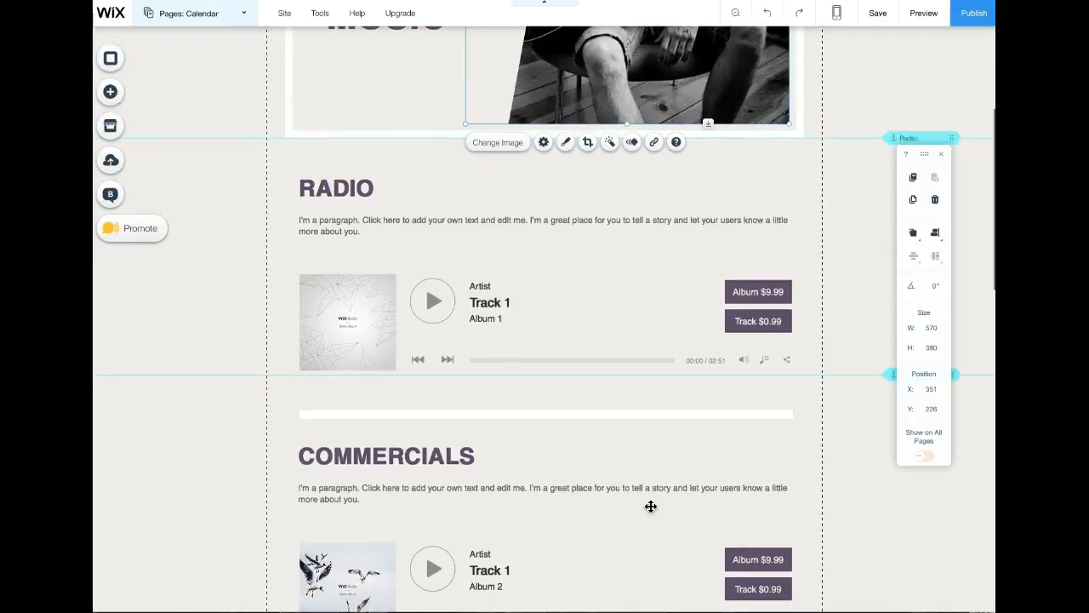
scroll(650, 505, up, 3)
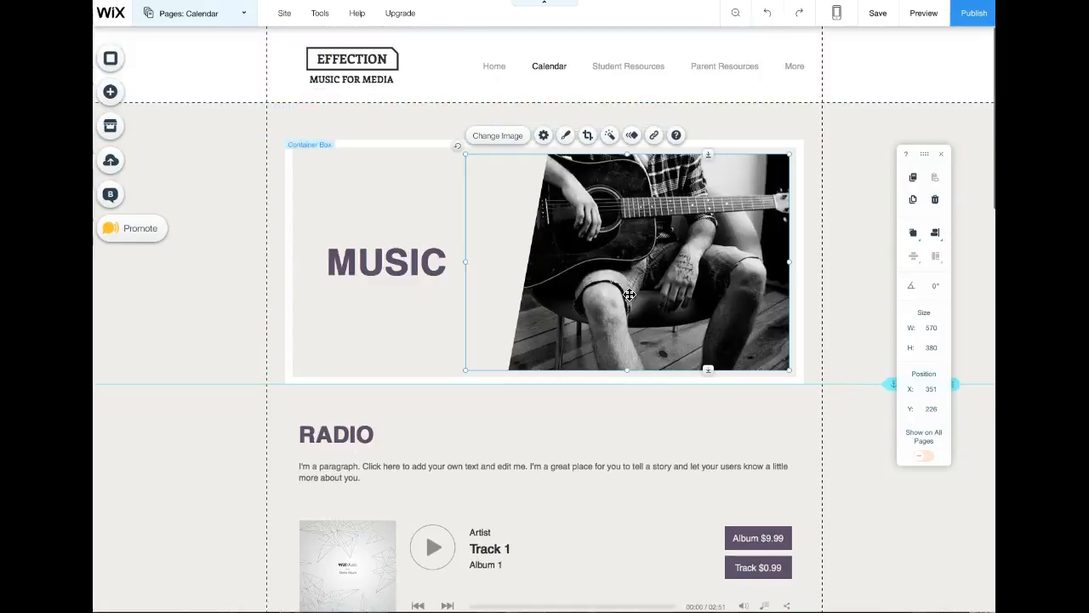
key(Delete)
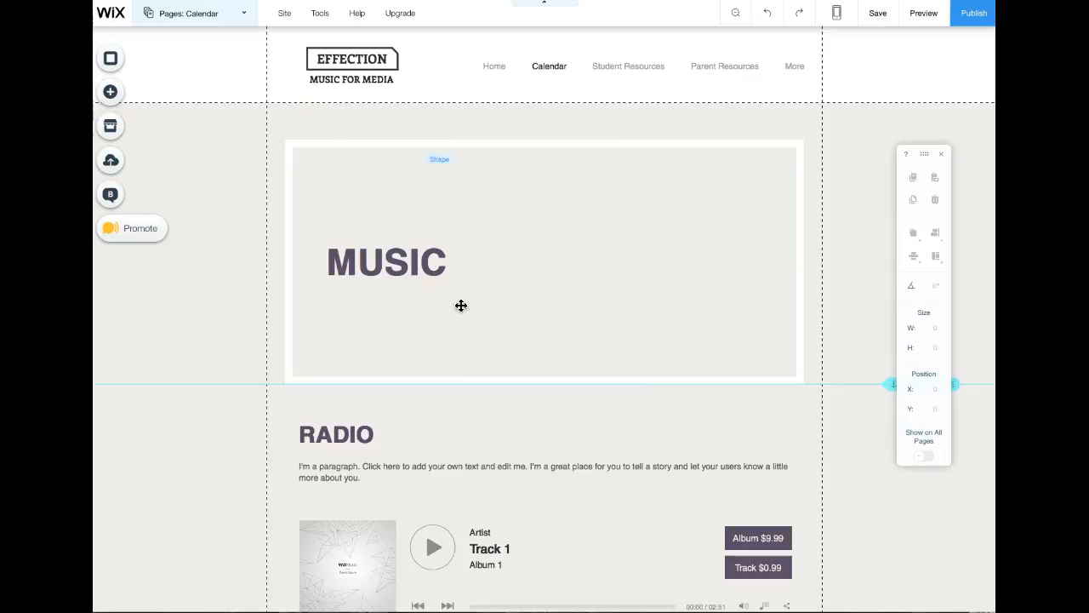
click(416, 268)
key(Delete)
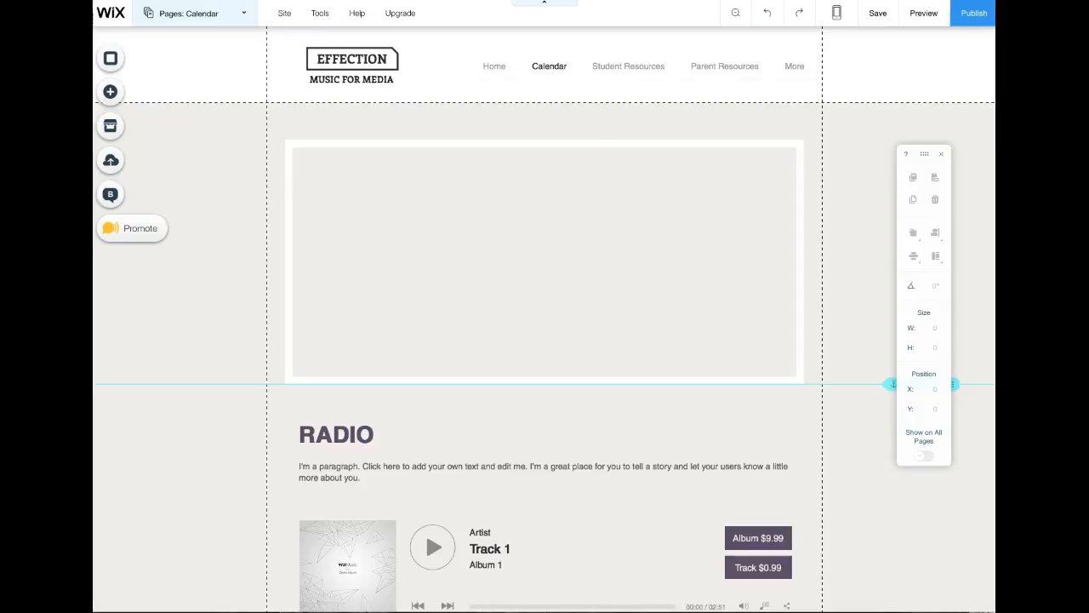
- Open Google in a new browser tab and go to Google Calendar
key(super+t)
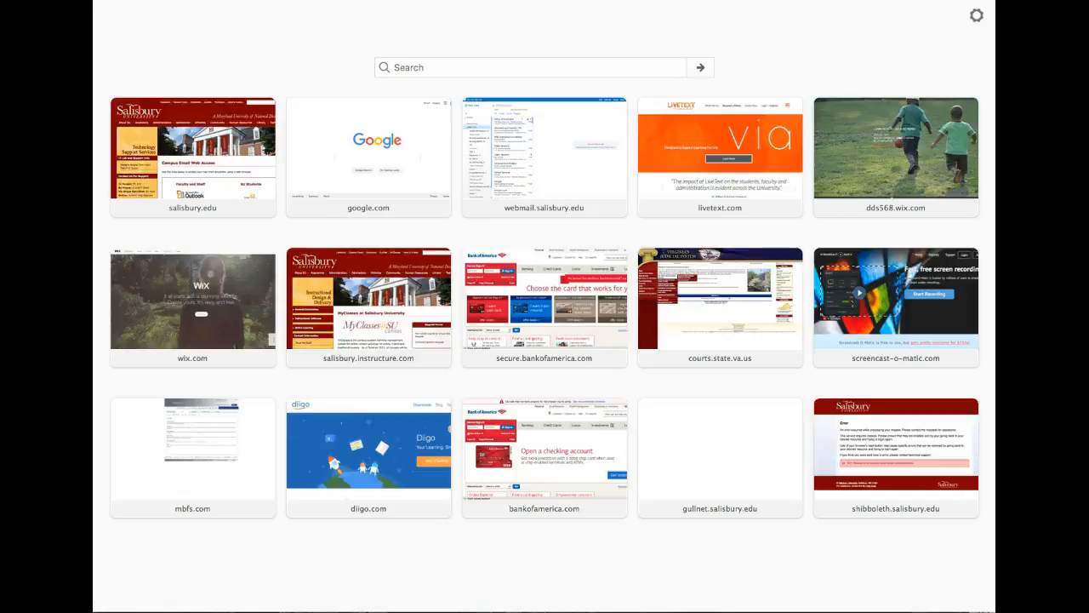
click(396, 143)
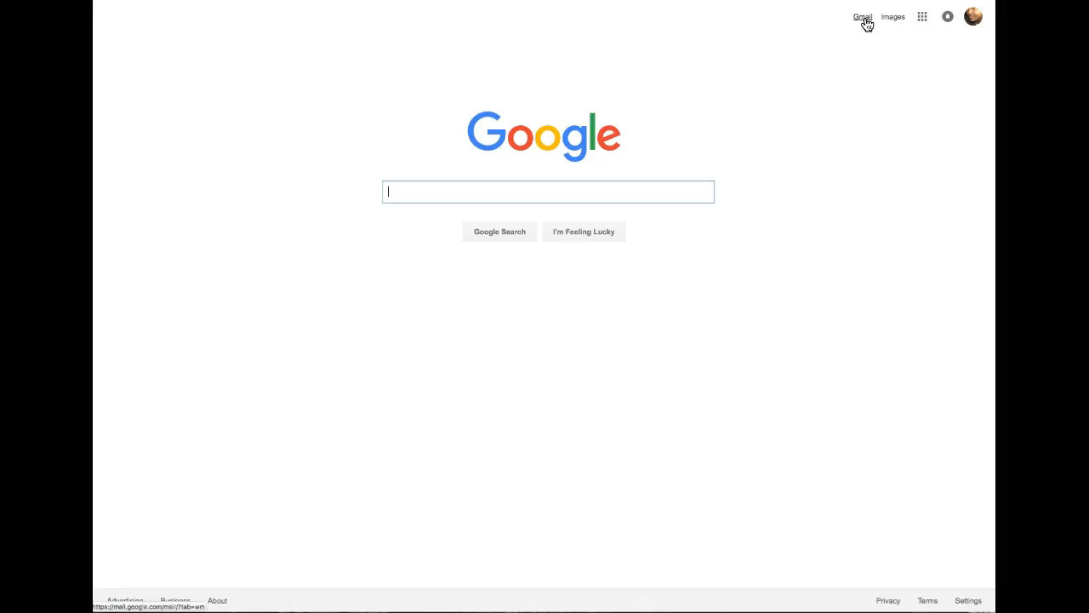
click(924, 17)
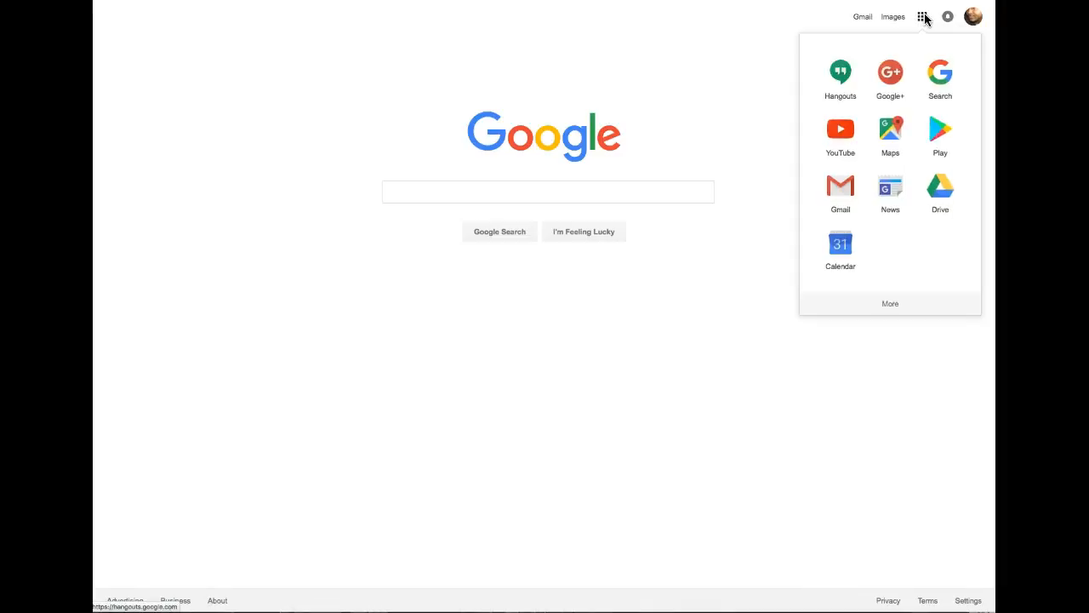
click(839, 252)
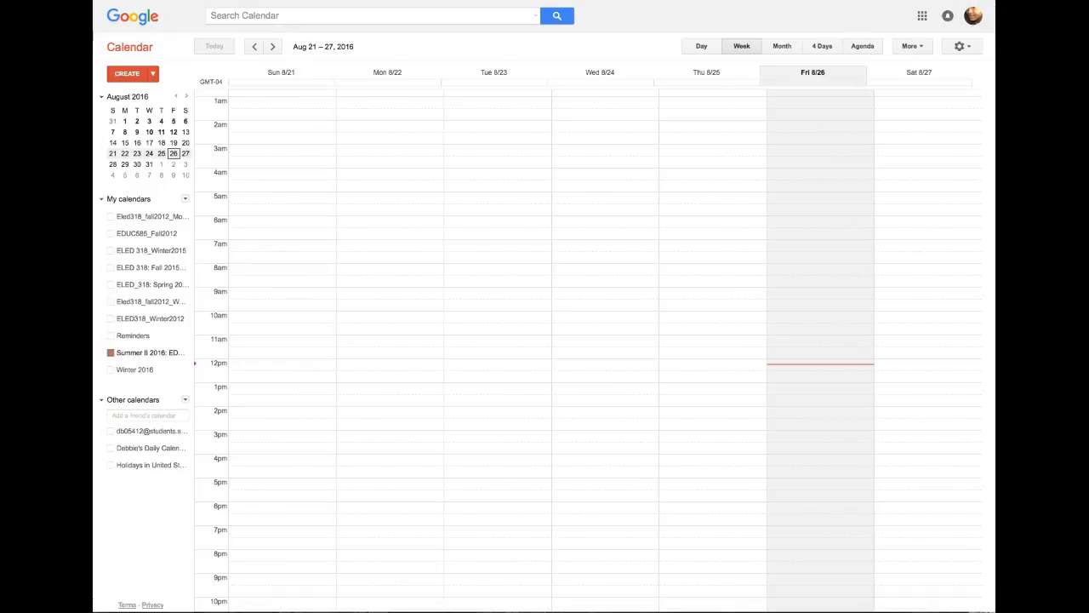
- Return to the Google start page and reach Google Calendar by way of Gmail
key(Return)
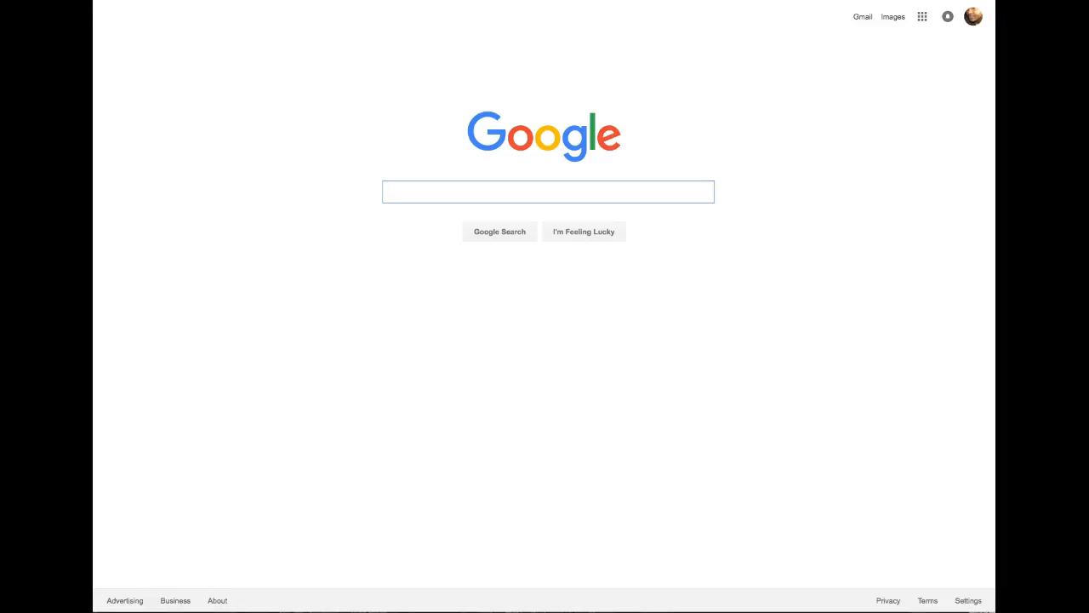
click(863, 19)
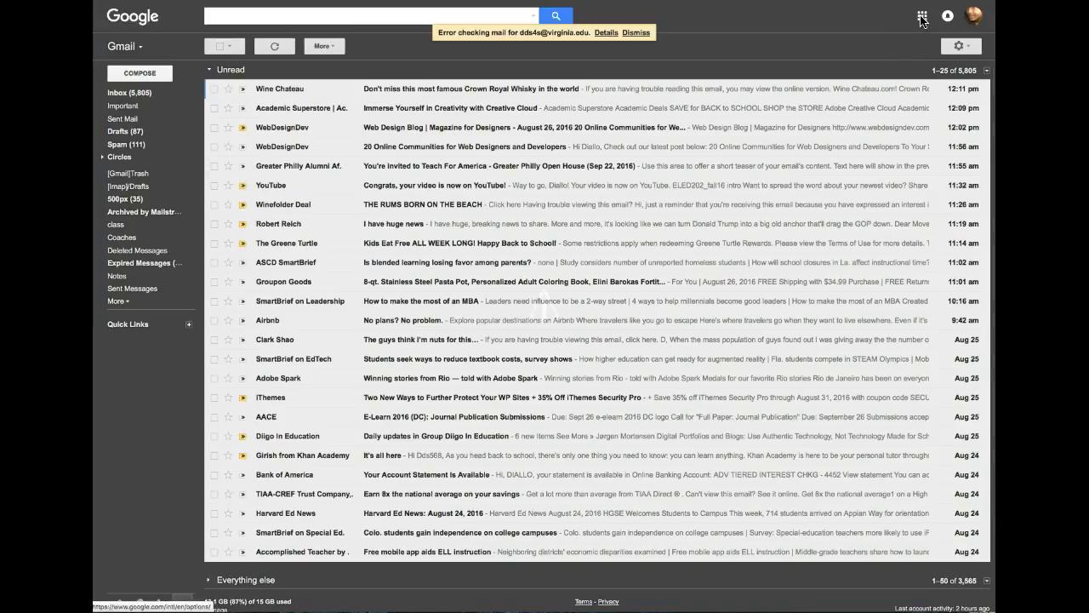
click(921, 18)
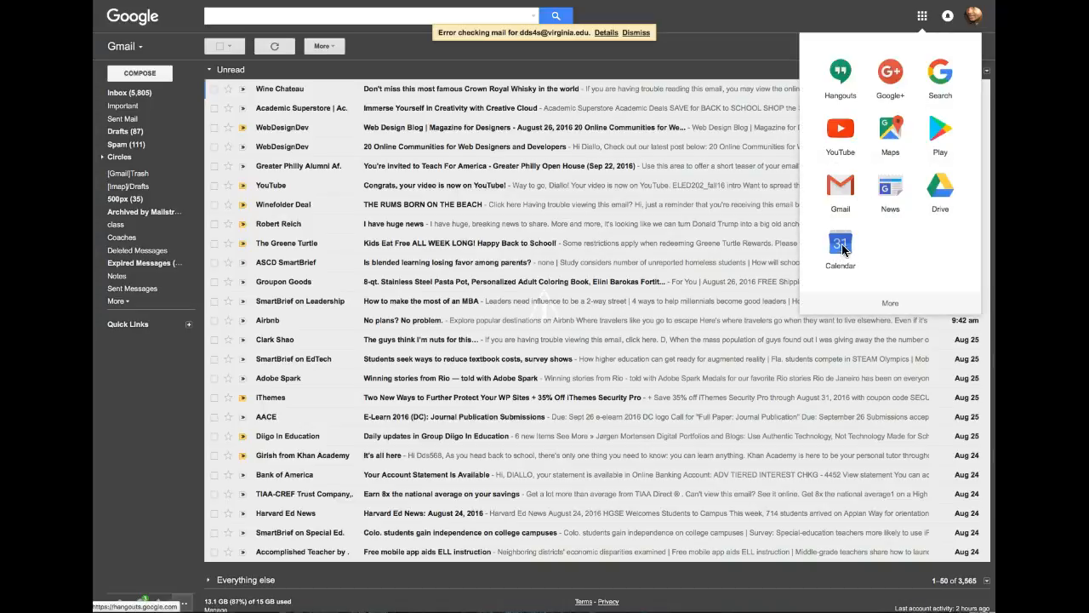
click(841, 248)
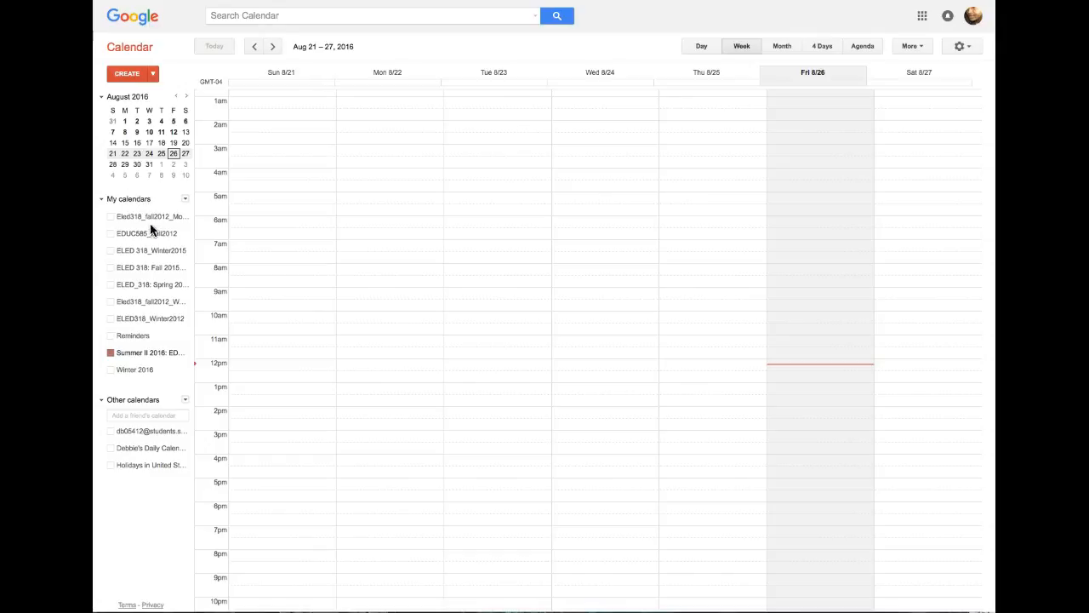
- Open a blank new event to view its detail fields, and go back to the calendar without saving
click(125, 75)
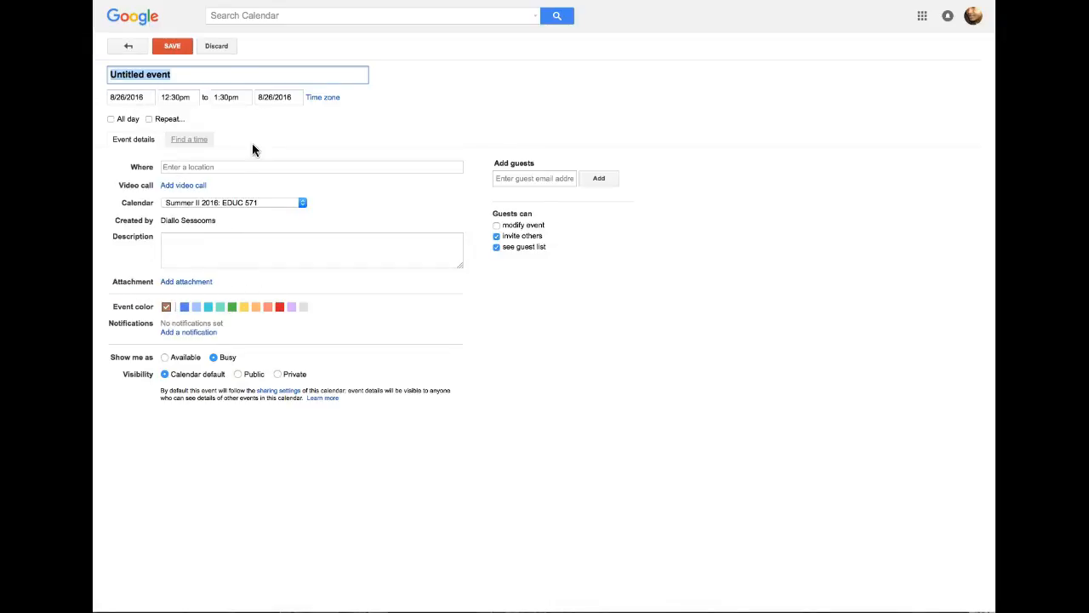
click(193, 246)
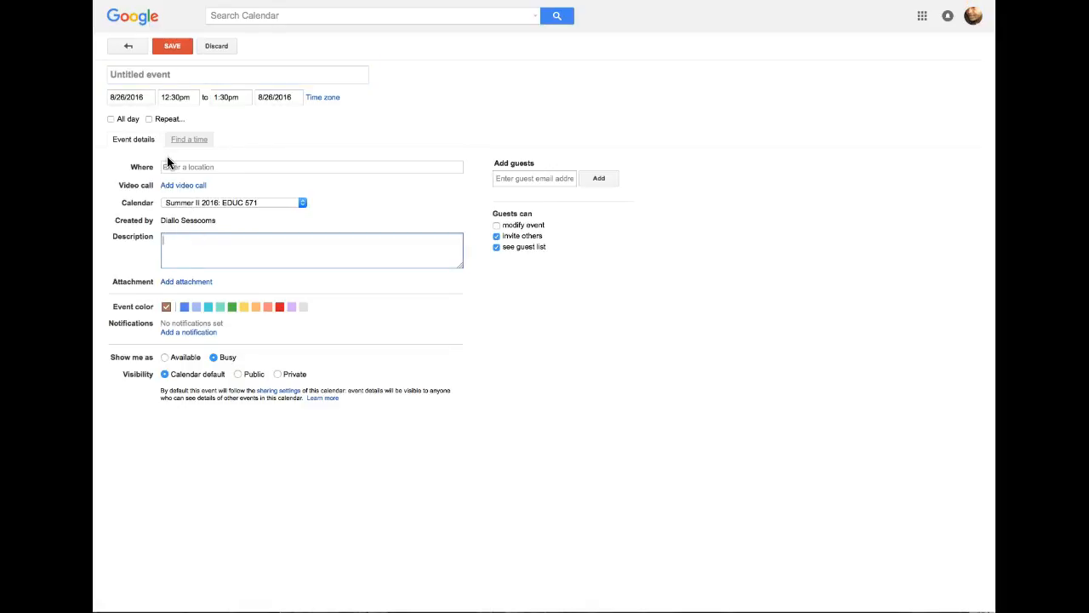
click(129, 47)
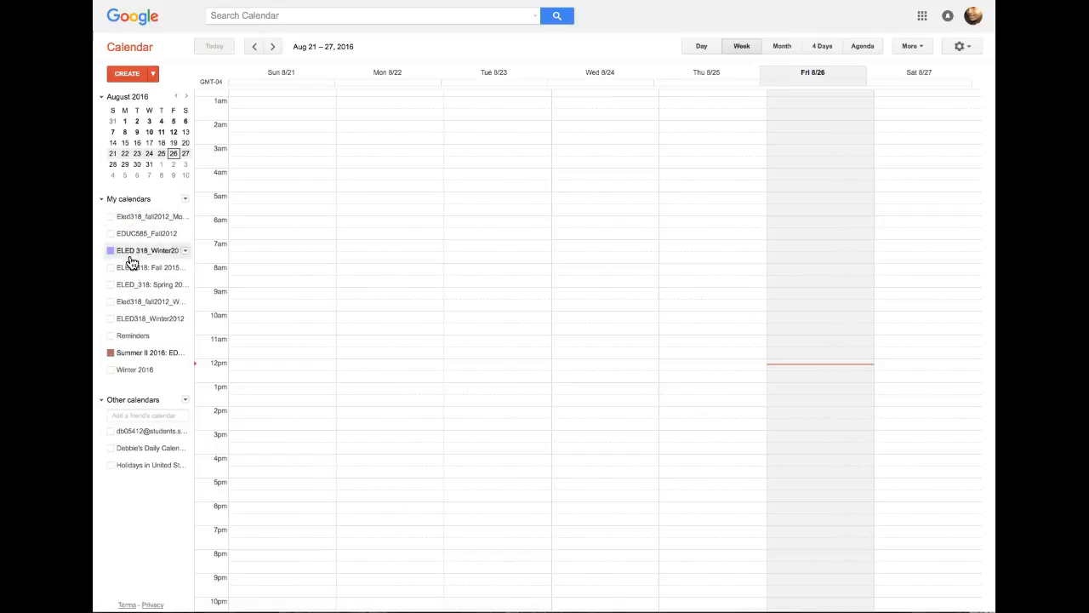
- Display only the Eled318_fall2012_Monday calendar, and copy its website embed code from the calendar details
click(184, 219)
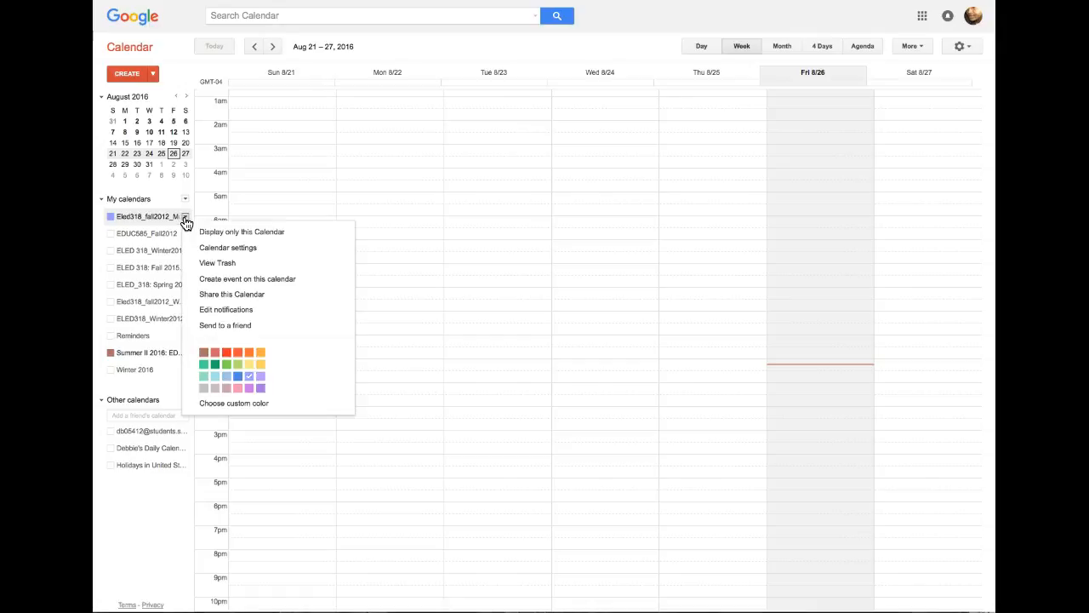
click(243, 233)
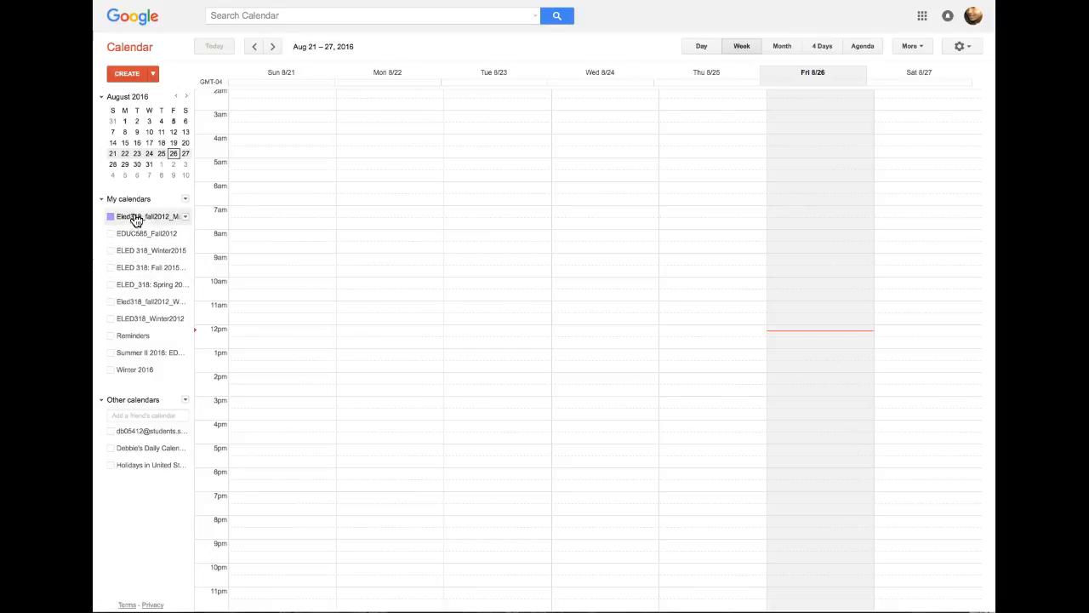
click(185, 218)
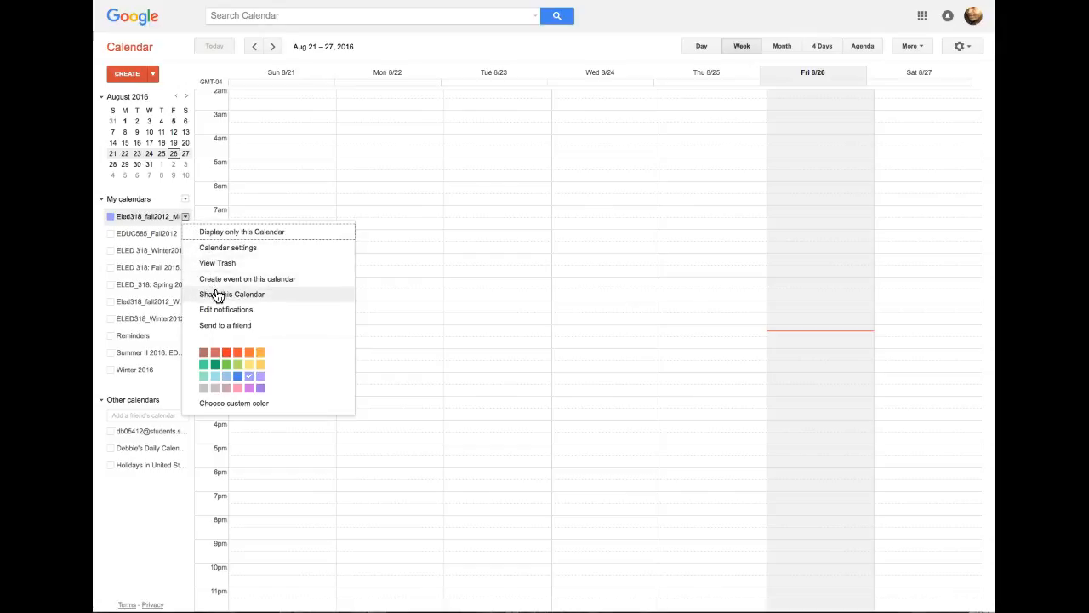
click(262, 250)
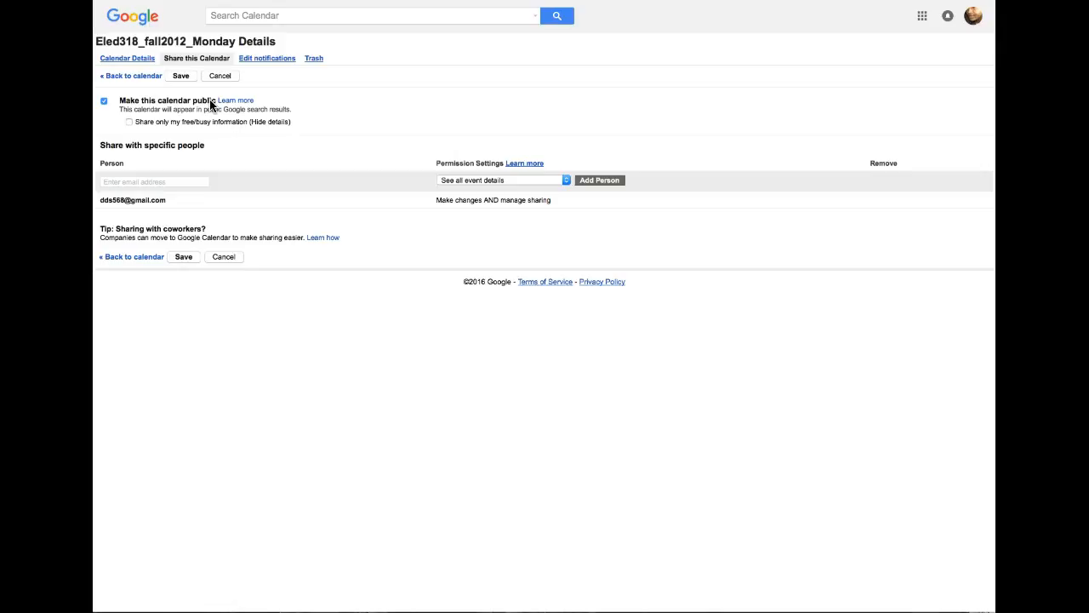
click(131, 61)
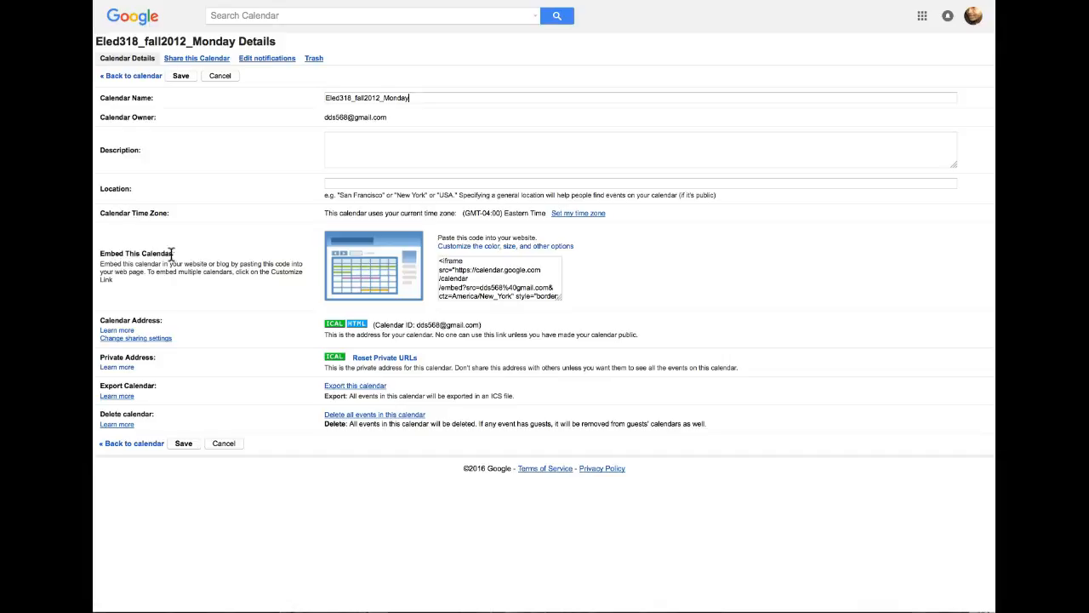
click(439, 260)
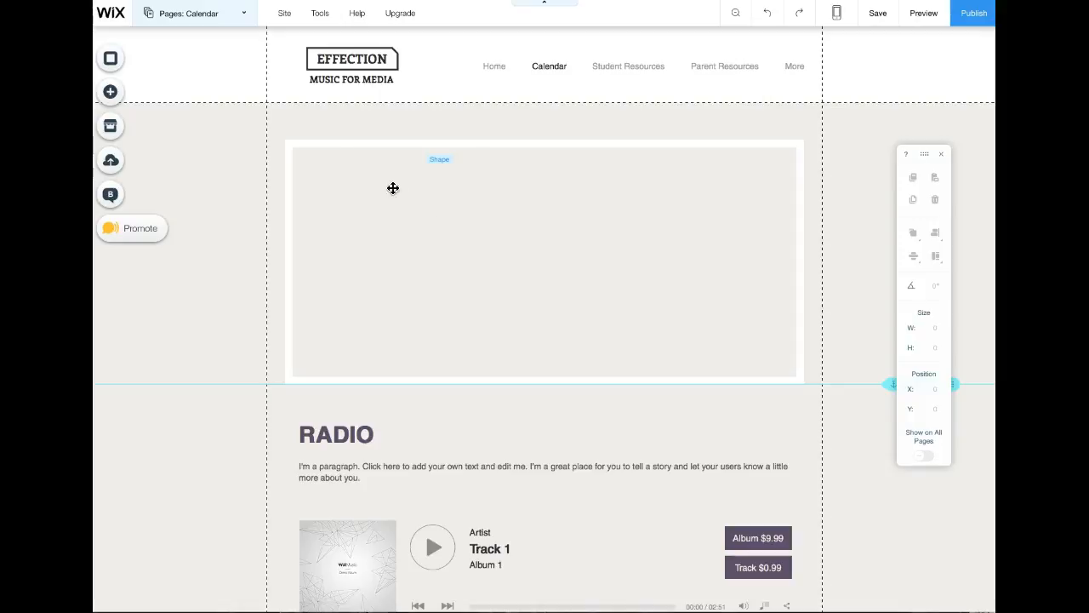
- Return to the Wix editor and add an HTML Code element to the Calendar page
click(115, 96)
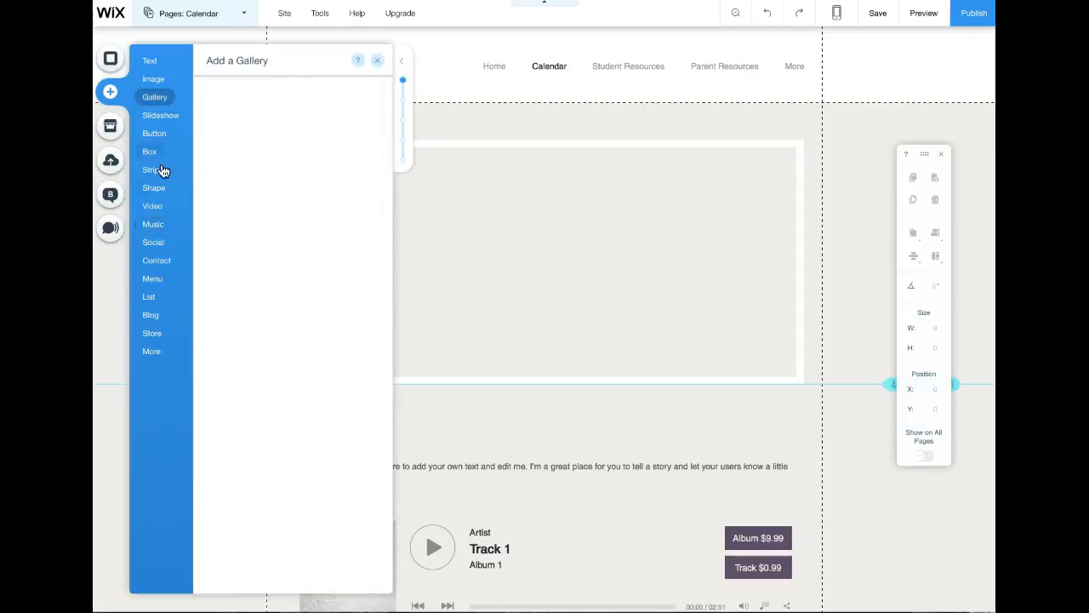
click(149, 354)
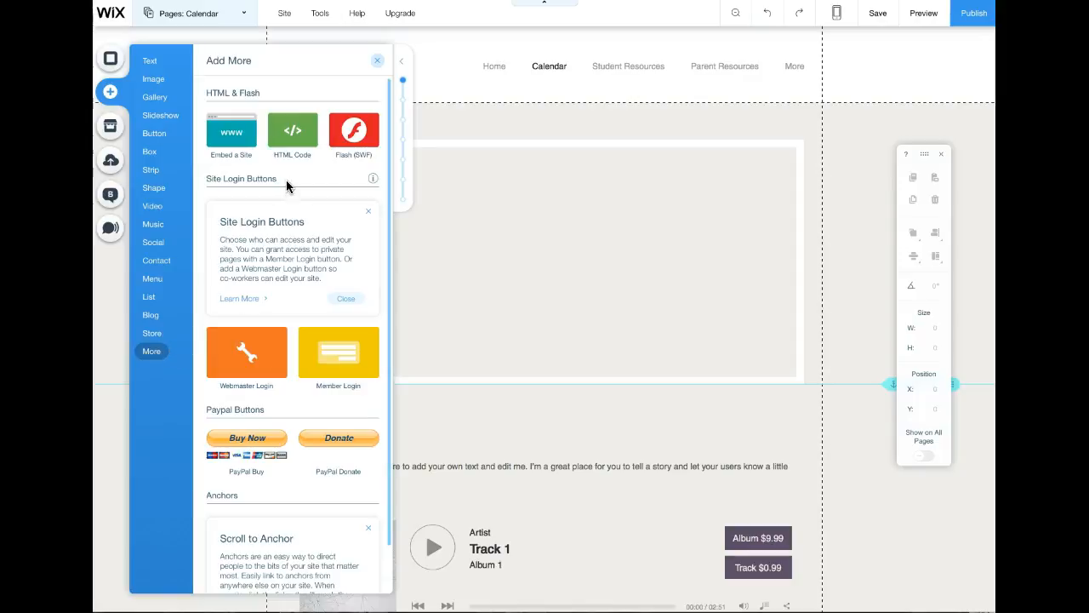
click(291, 132)
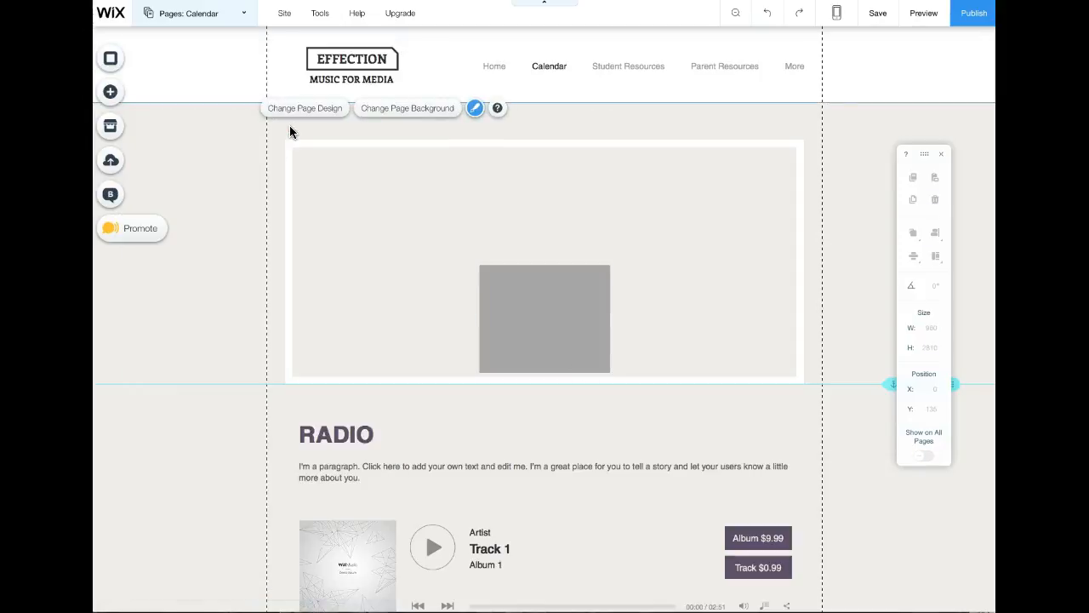
- Paste the copied Google Calendar iframe code into the new HTML element and update it
click(545, 299)
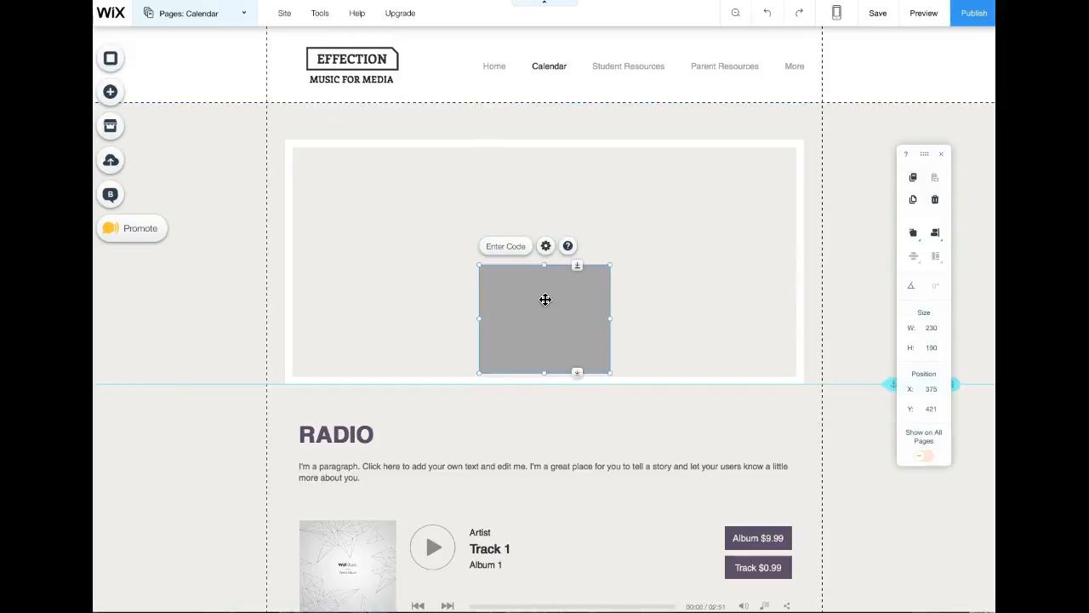
click(513, 248)
click(649, 412)
key(ctrl+v)
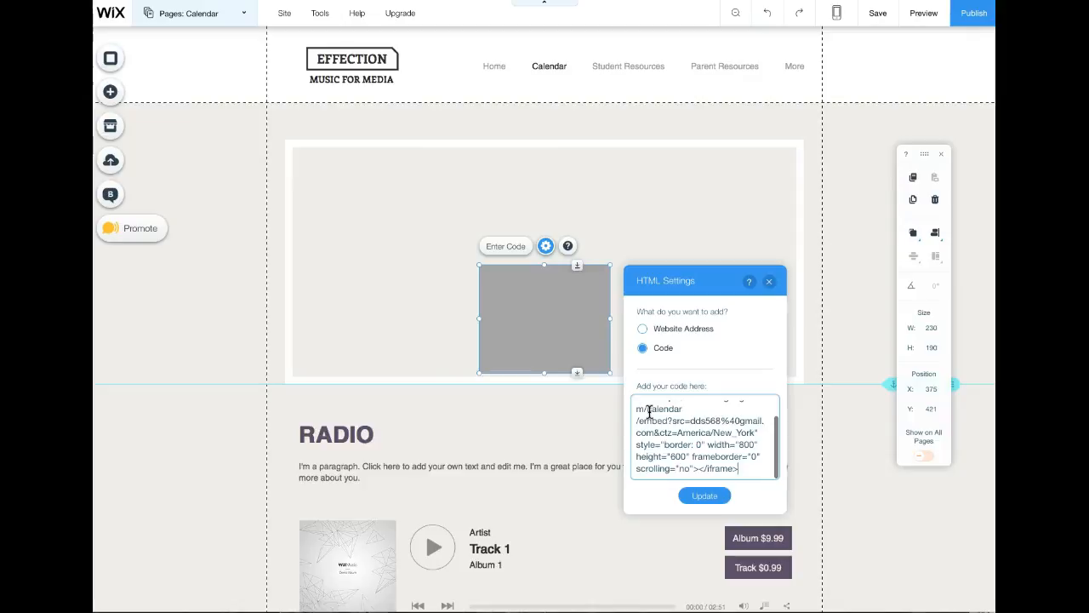
click(704, 496)
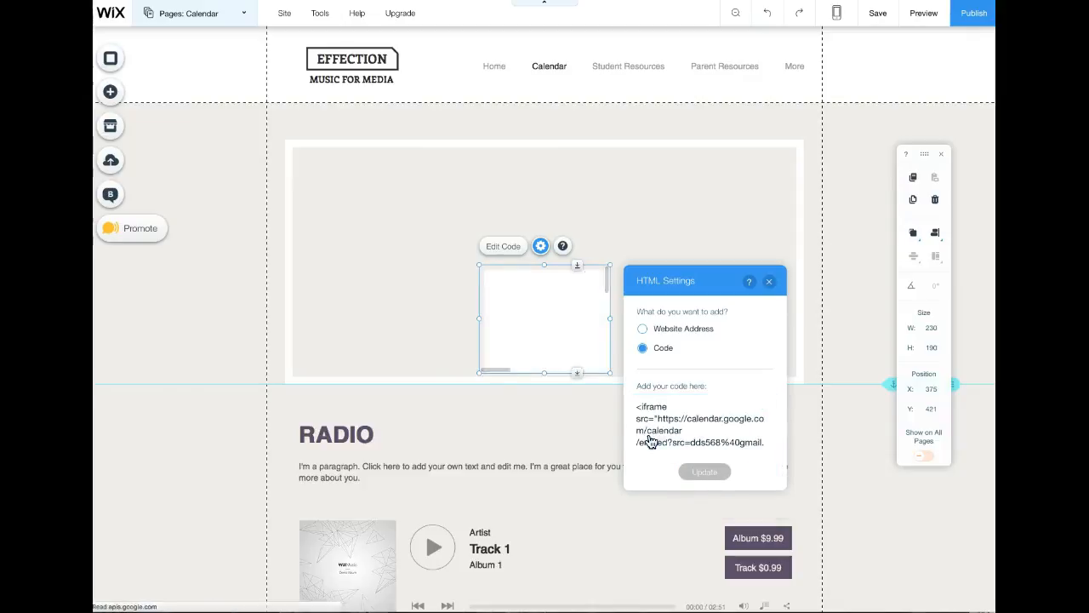
- Enlarge the embedded calendar to span the framed box's full width and extend it downward to show the whole month
drag(480, 265, 287, 143)
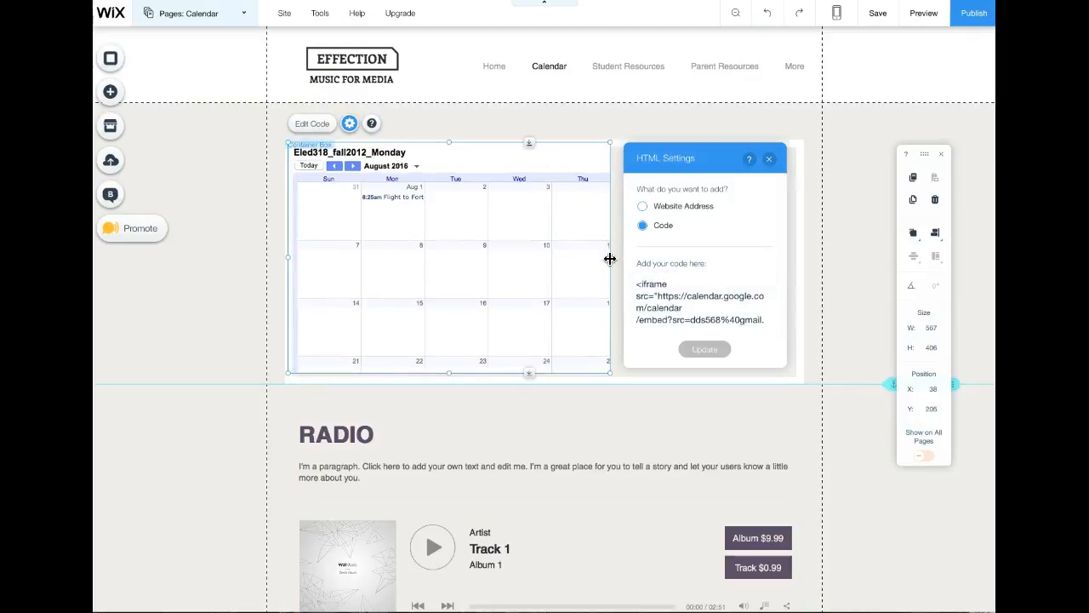
drag(628, 259, 802, 243)
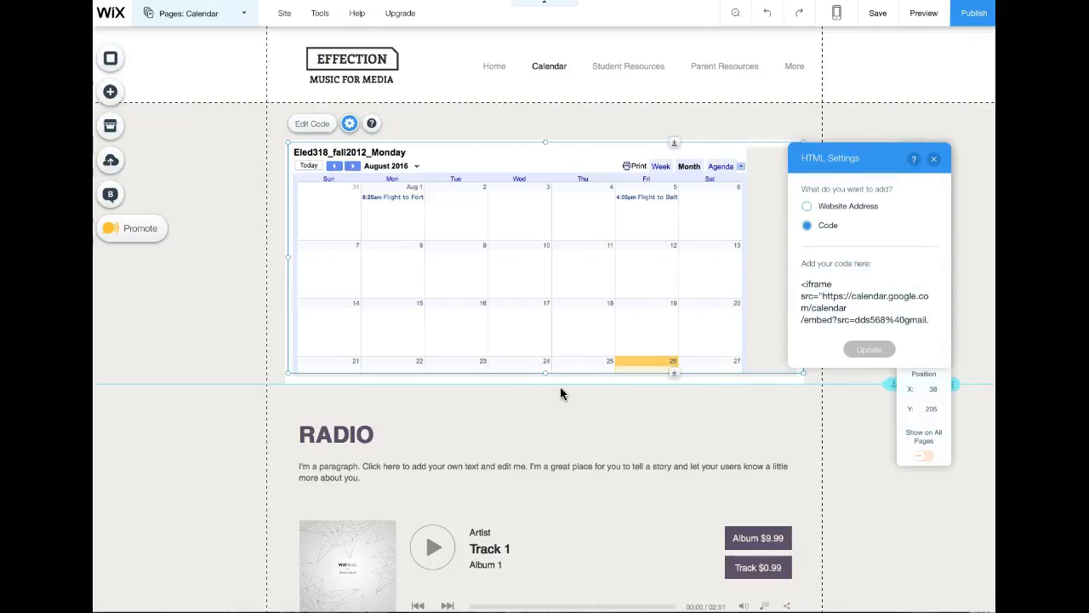
drag(544, 371, 538, 498)
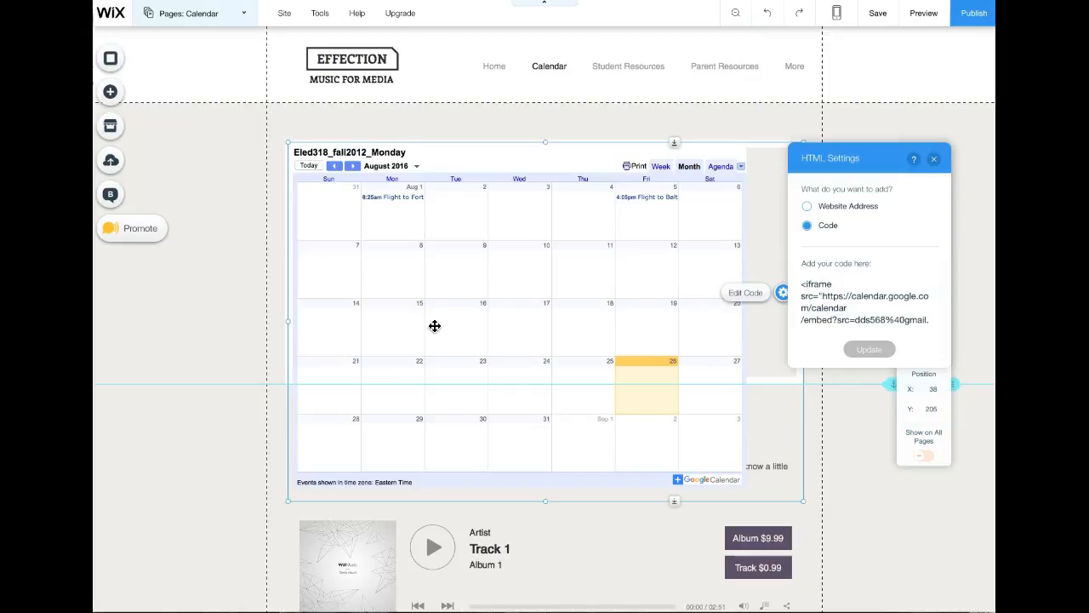
click(847, 428)
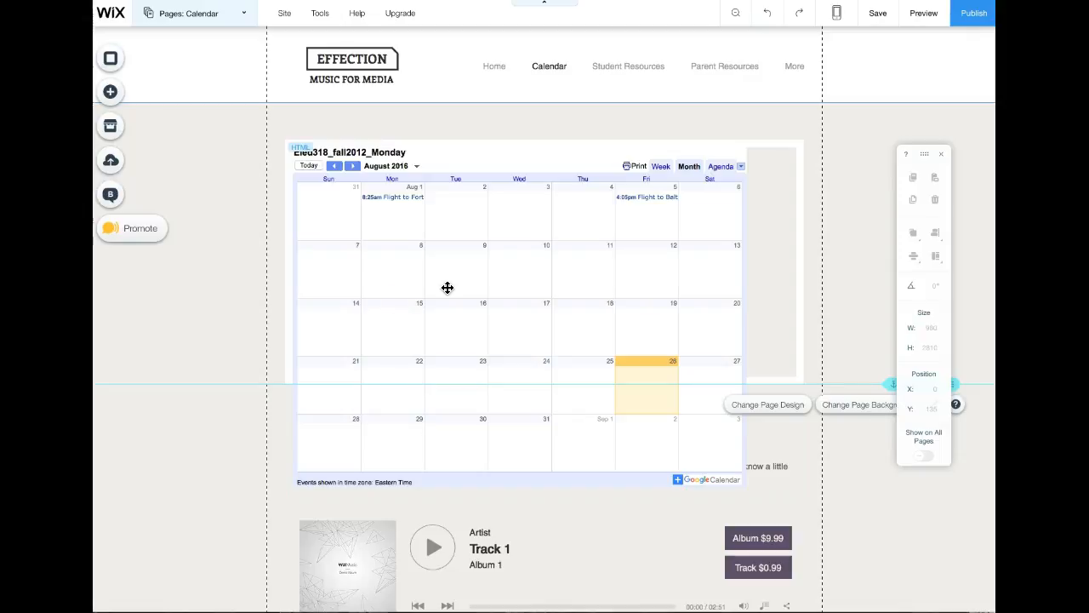
click(803, 331)
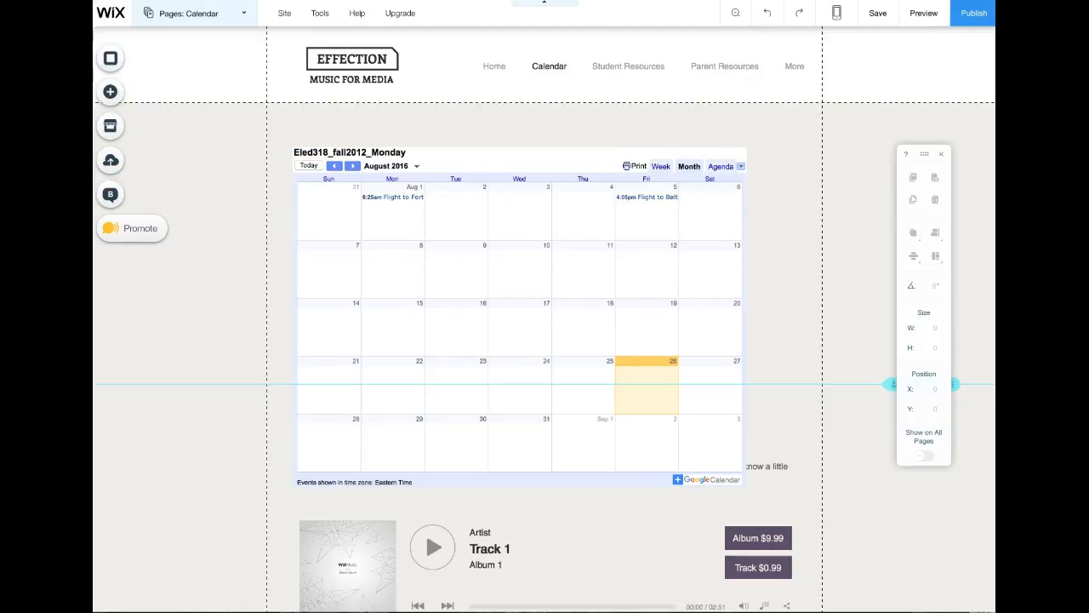
- Search Google for diigo in a new browser tab and open the Diigo website
key(super+t)
text(diigo)
key(Return)
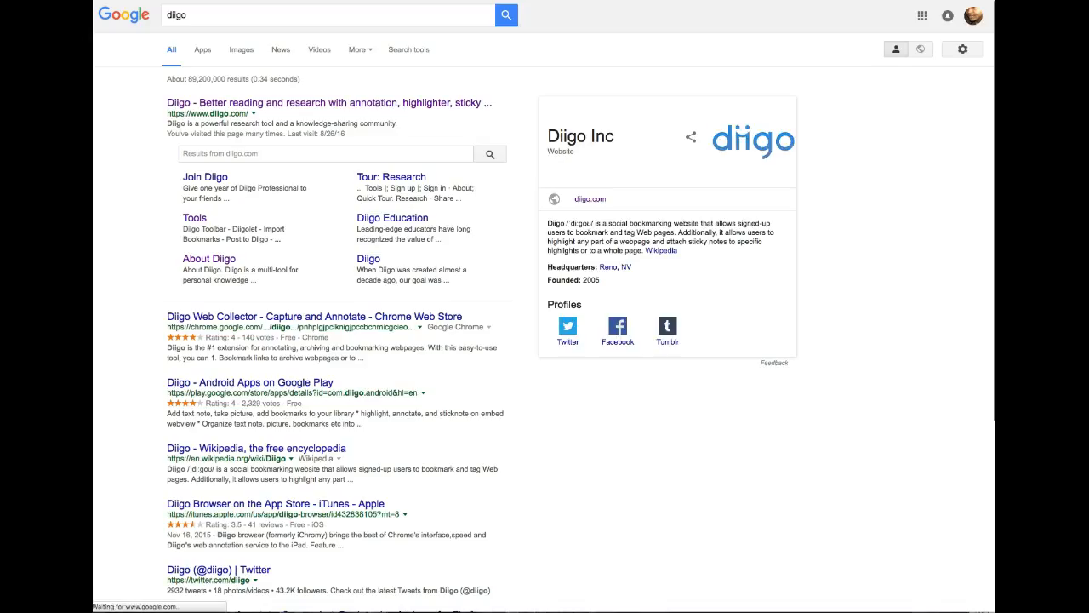
click(374, 106)
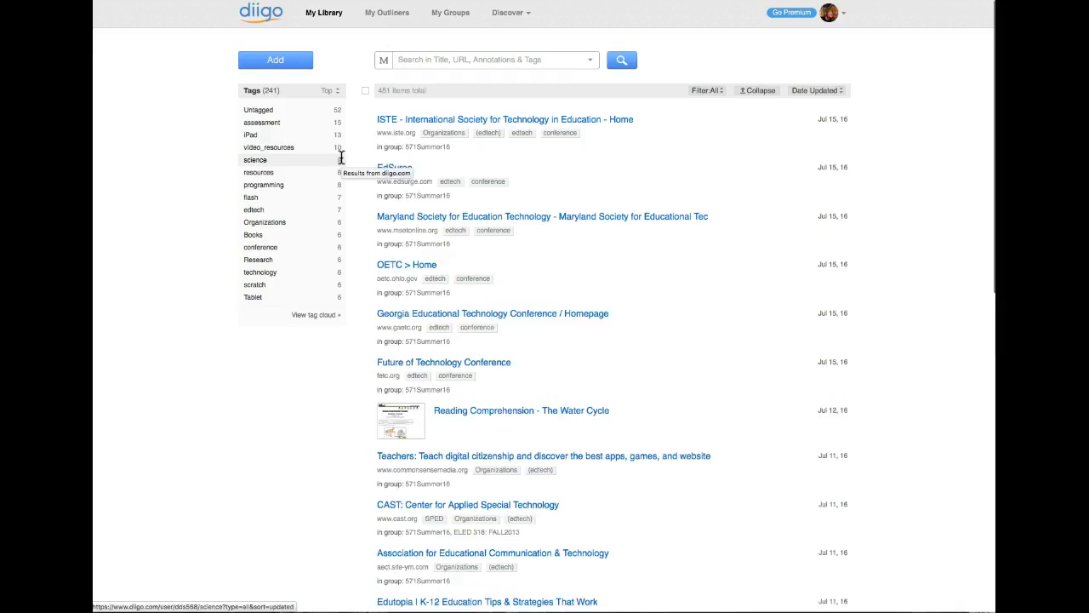
- Sign out of the Diigo account
click(844, 17)
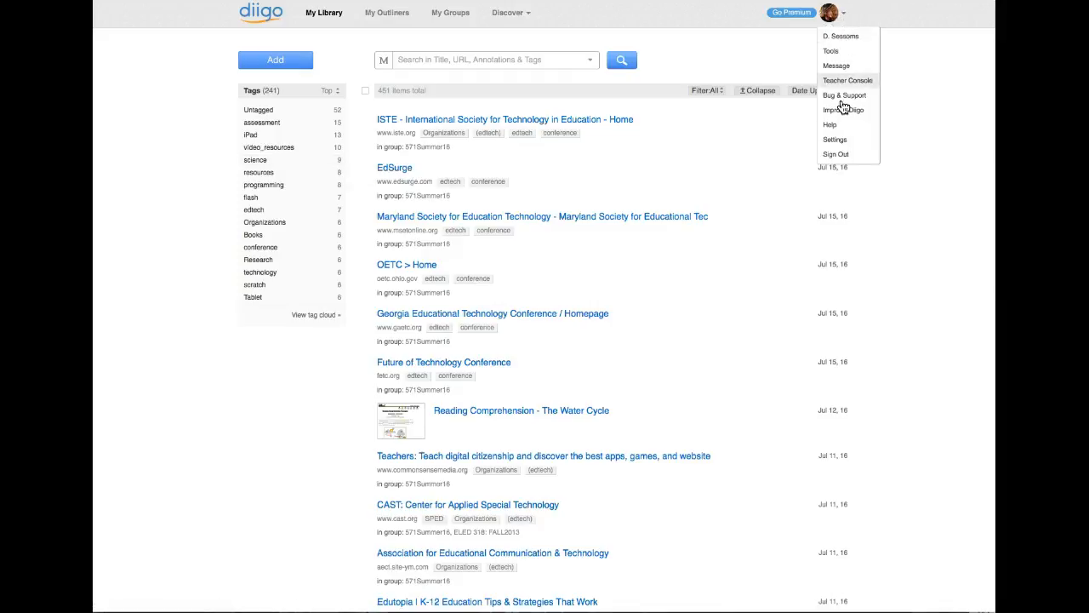
click(840, 155)
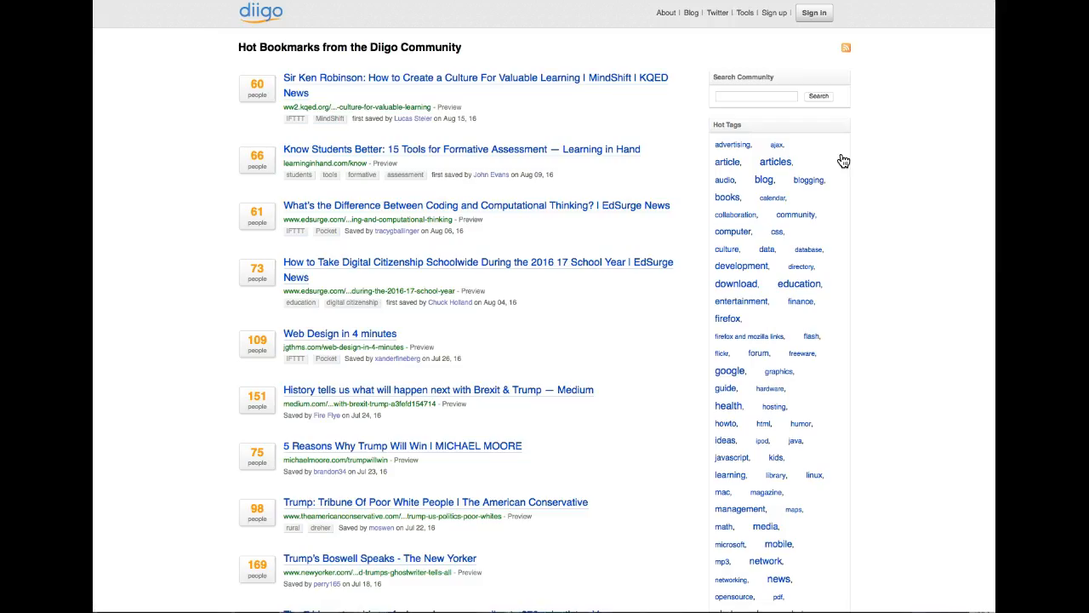
scroll(645, 228, down, 3)
scroll(644, 228, up, 3)
key(BackSpace)
key(BackSpace)
key(BackSpace)
key(BackSpace)
key(BackSpace)
key(BackSpace)
key(BackSpace)
key(BackSpace)
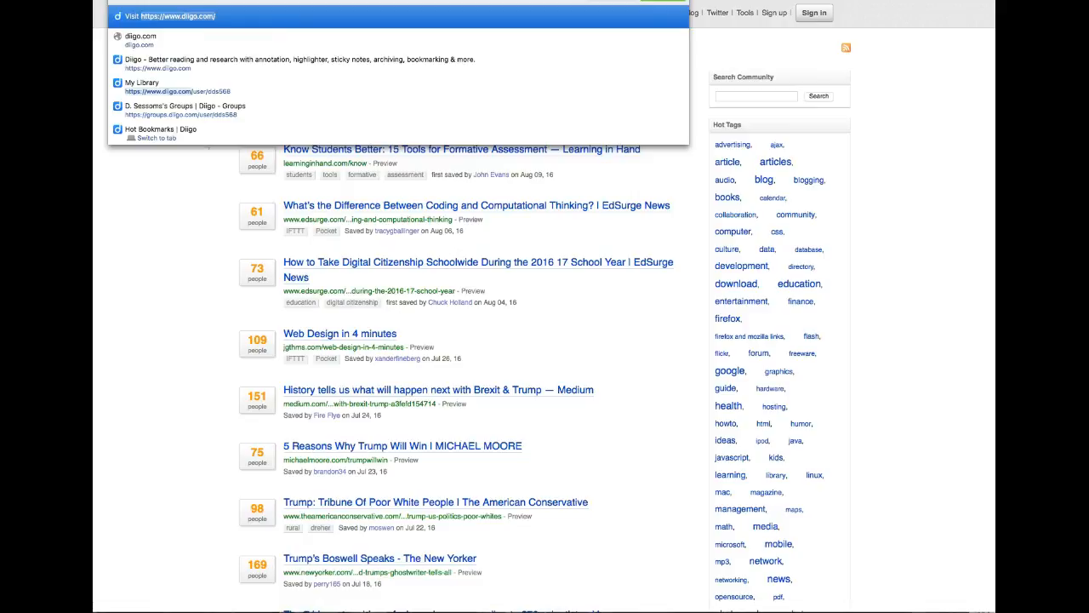
key(Return)
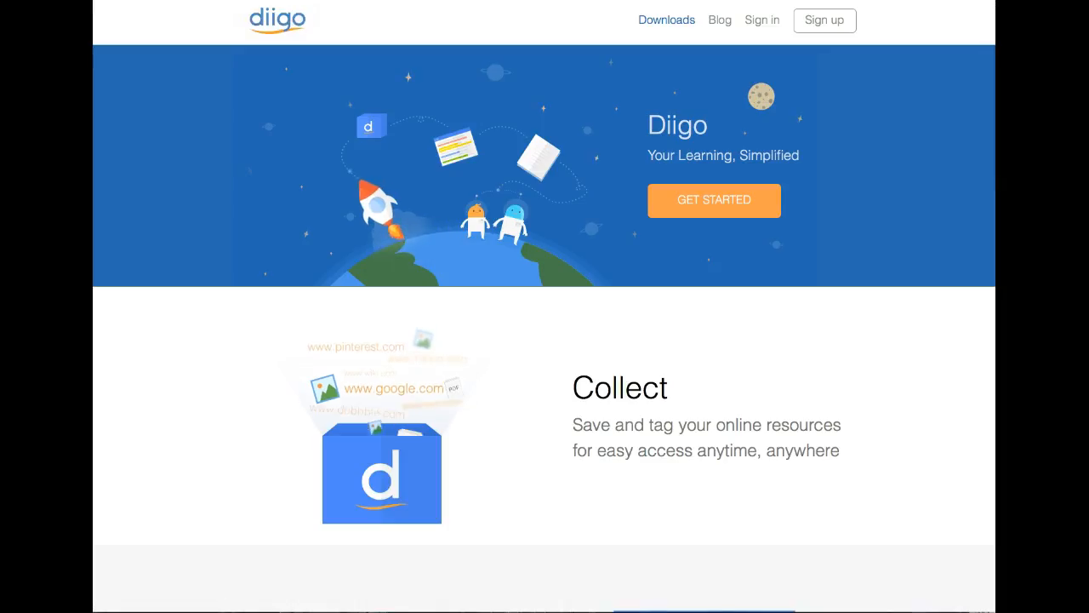
scroll(683, 417, down, 6)
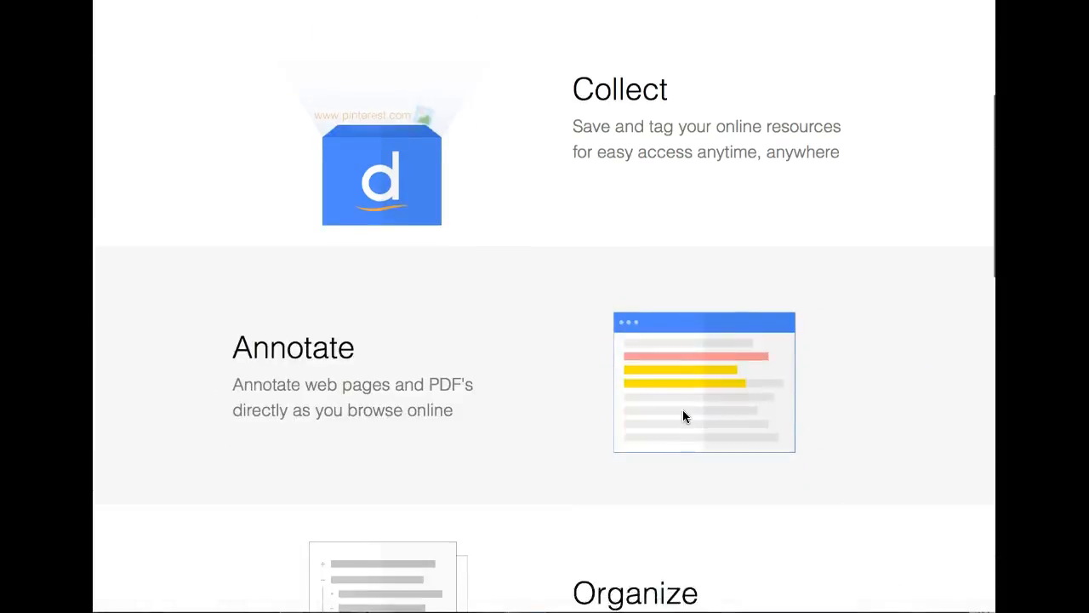
scroll(683, 416, down, 10)
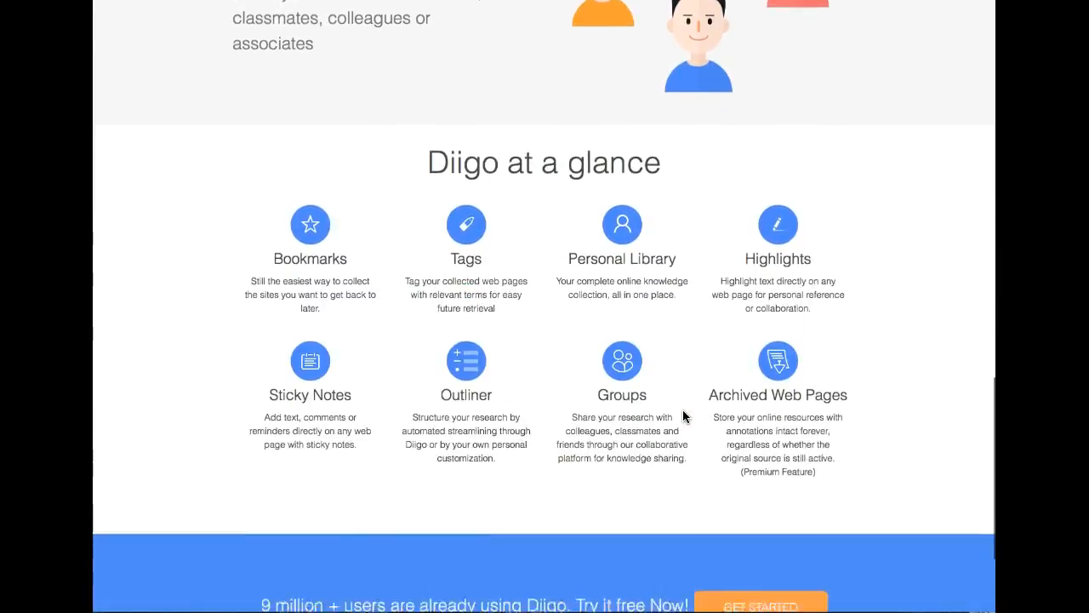
scroll(682, 416, up, 2)
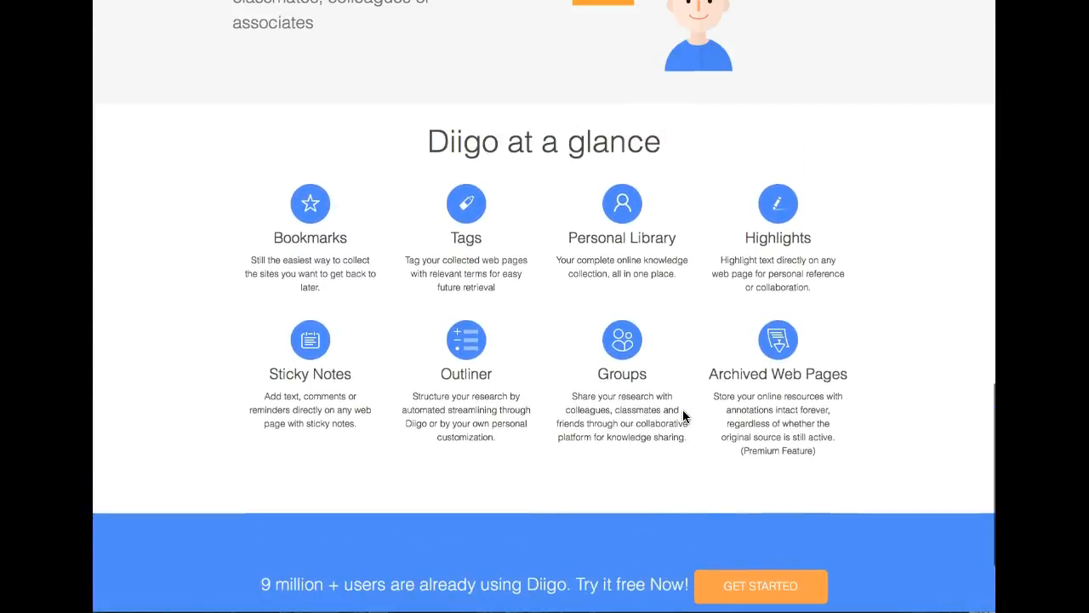
- Sign in to Diigo with the Google account
scroll(683, 416, up, 20)
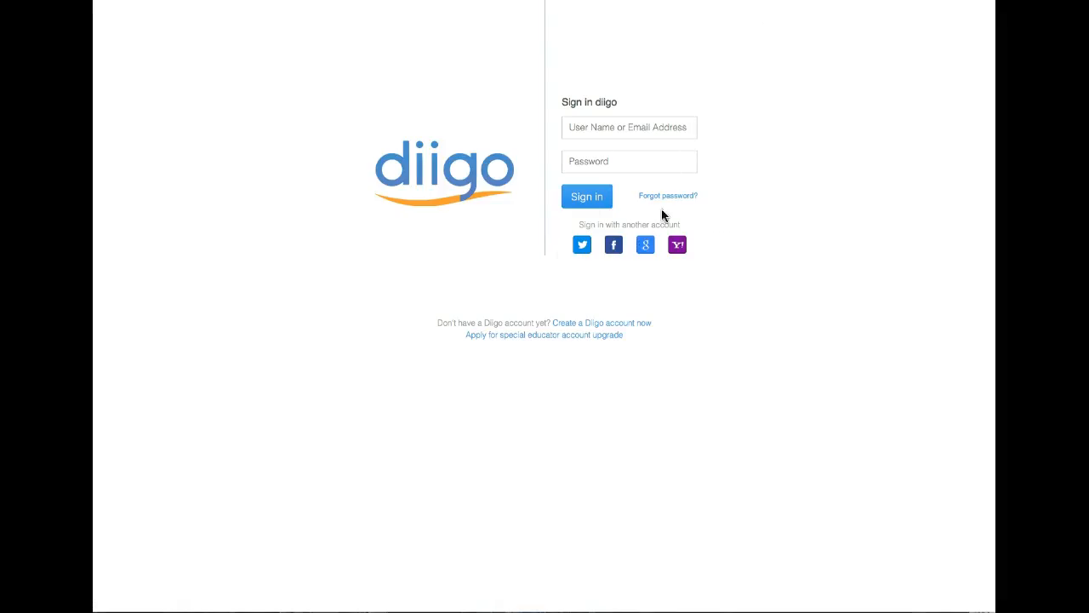
click(620, 132)
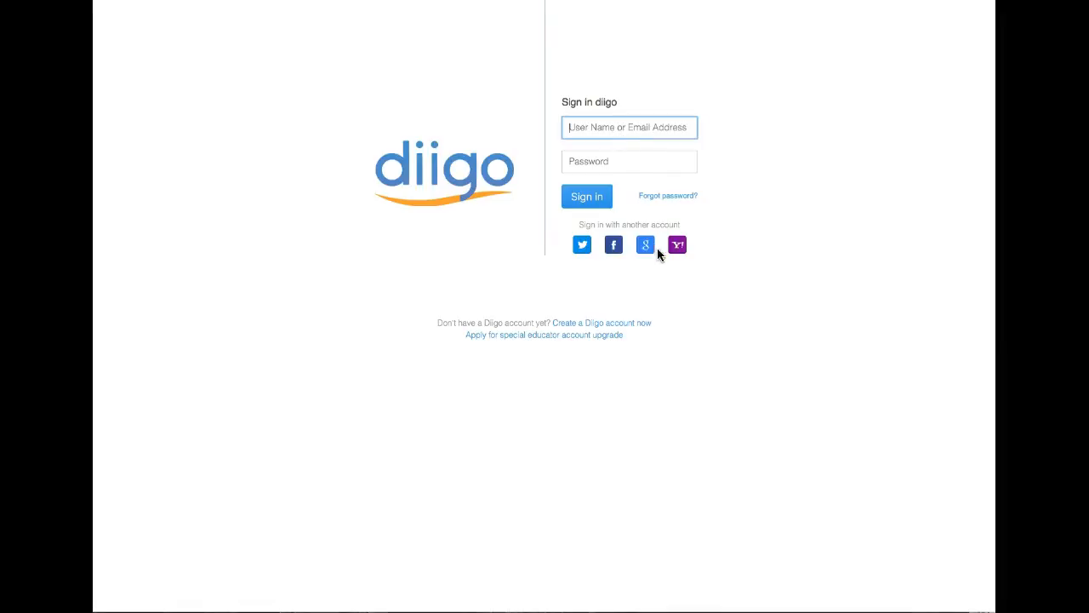
click(646, 246)
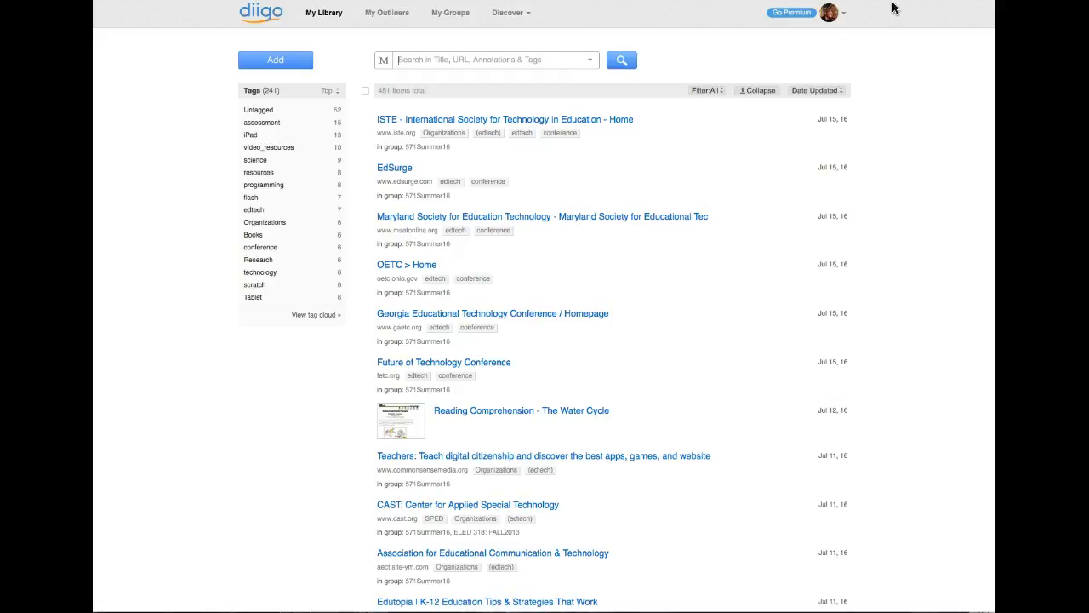
- Open the account's own Diigo profile and look over its tags, recent bookmarks and groups
click(844, 16)
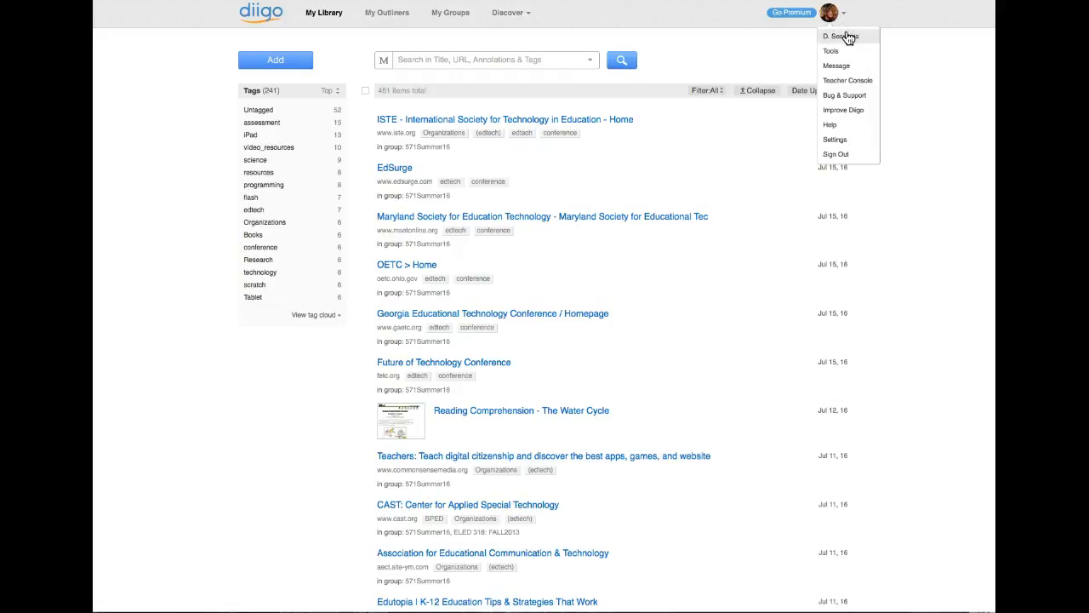
click(846, 39)
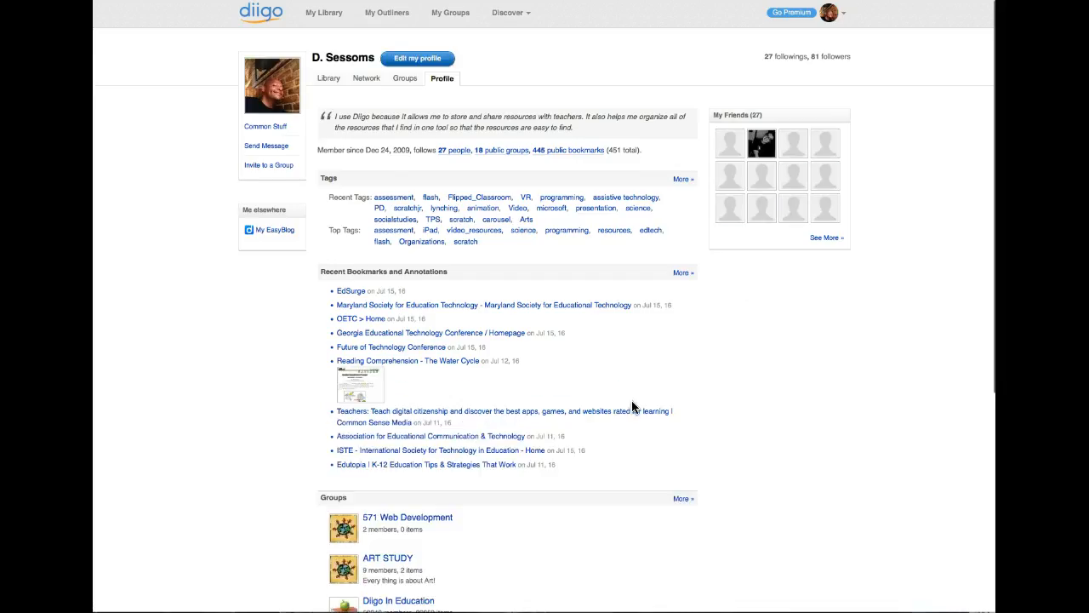
scroll(632, 400, down, 5)
scroll(631, 400, up, 2)
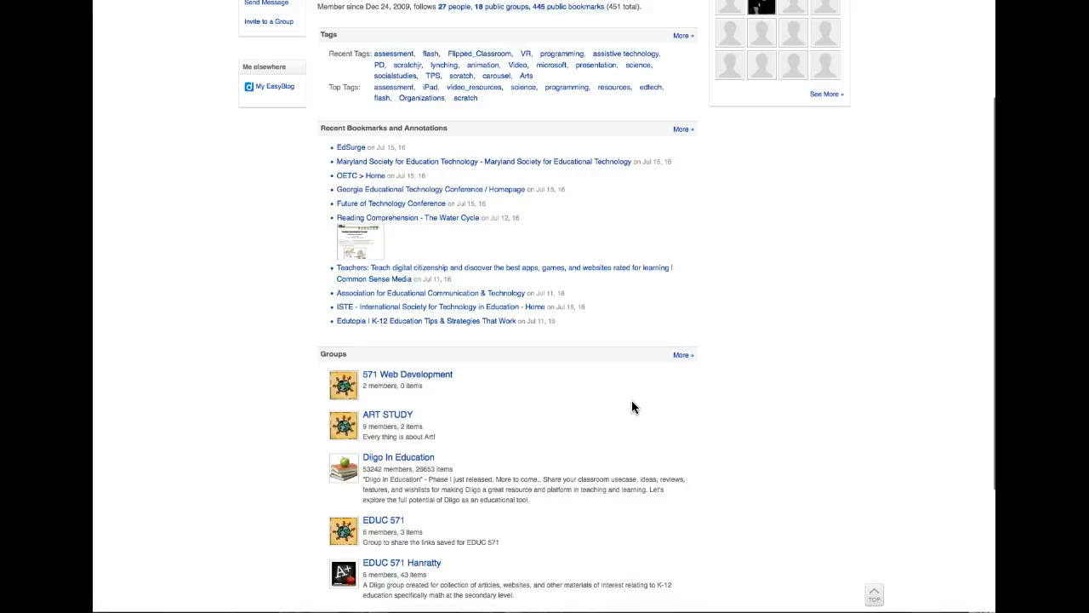
scroll(631, 406, up, 3)
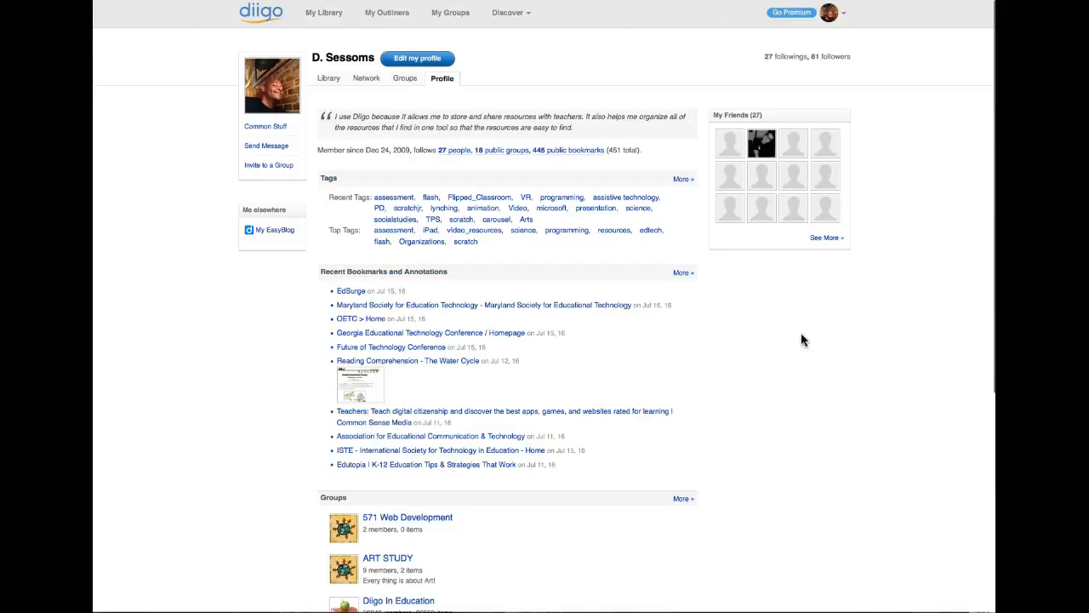